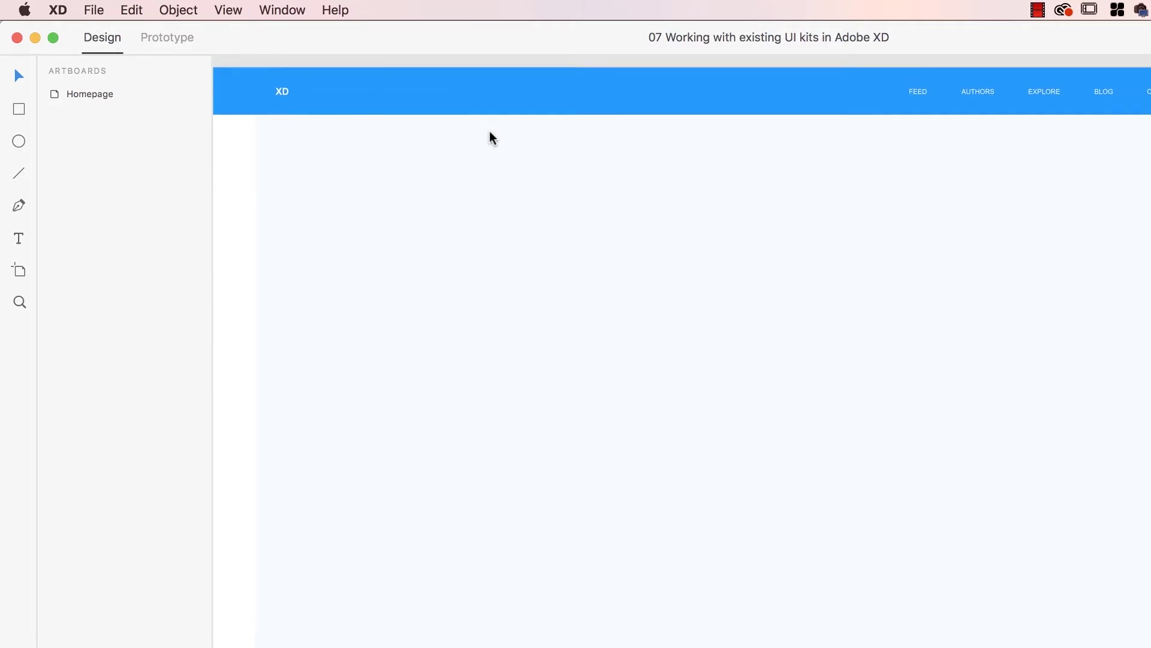
Delete the XD logo text from the blue header of the Homepage artboard
scroll(490, 131, "up", 4)
scroll(490, 132, "left", 5)
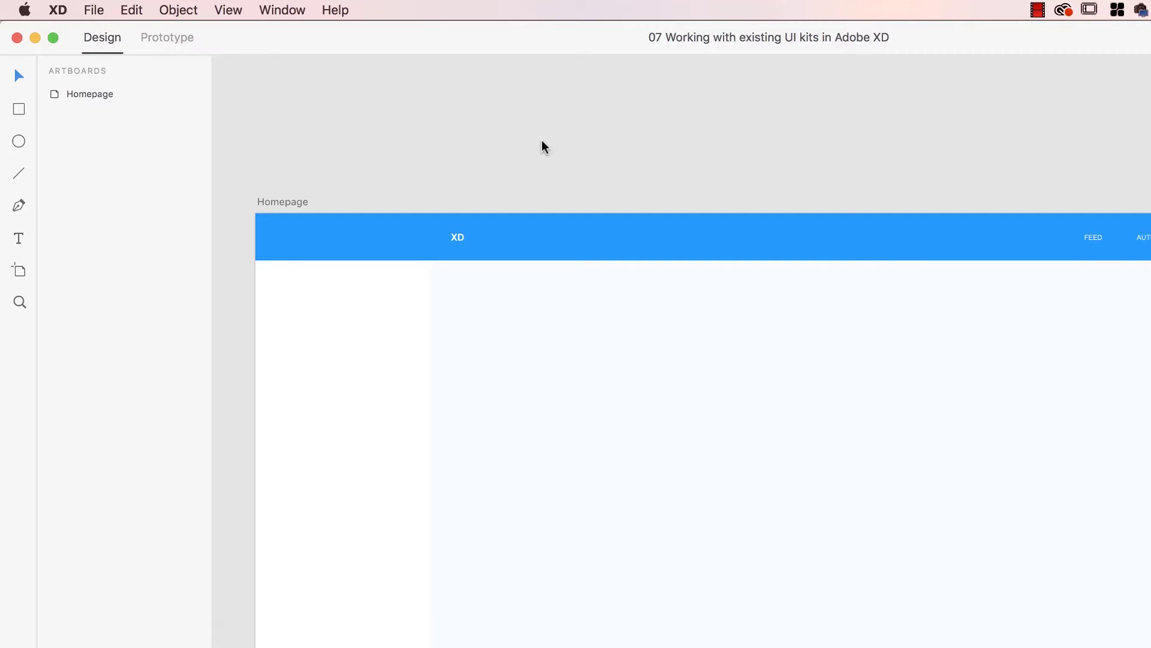
scroll(538, 148, "up", 3)
scroll(538, 148, "left", 2)
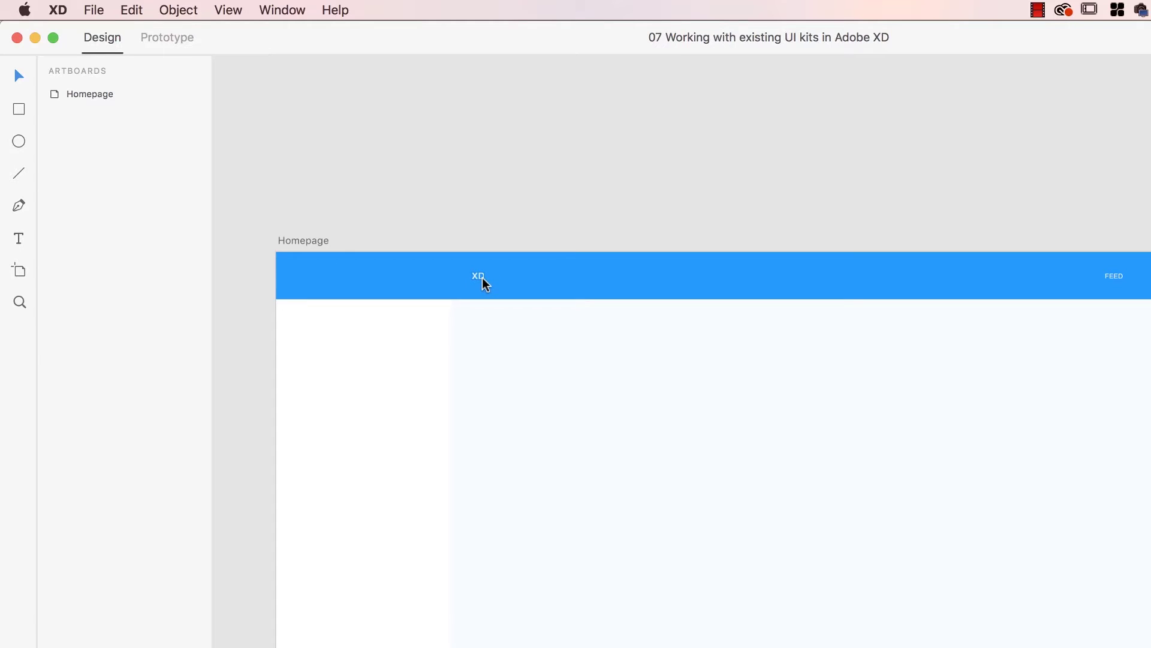
left_click(483, 279)
key("Delete")
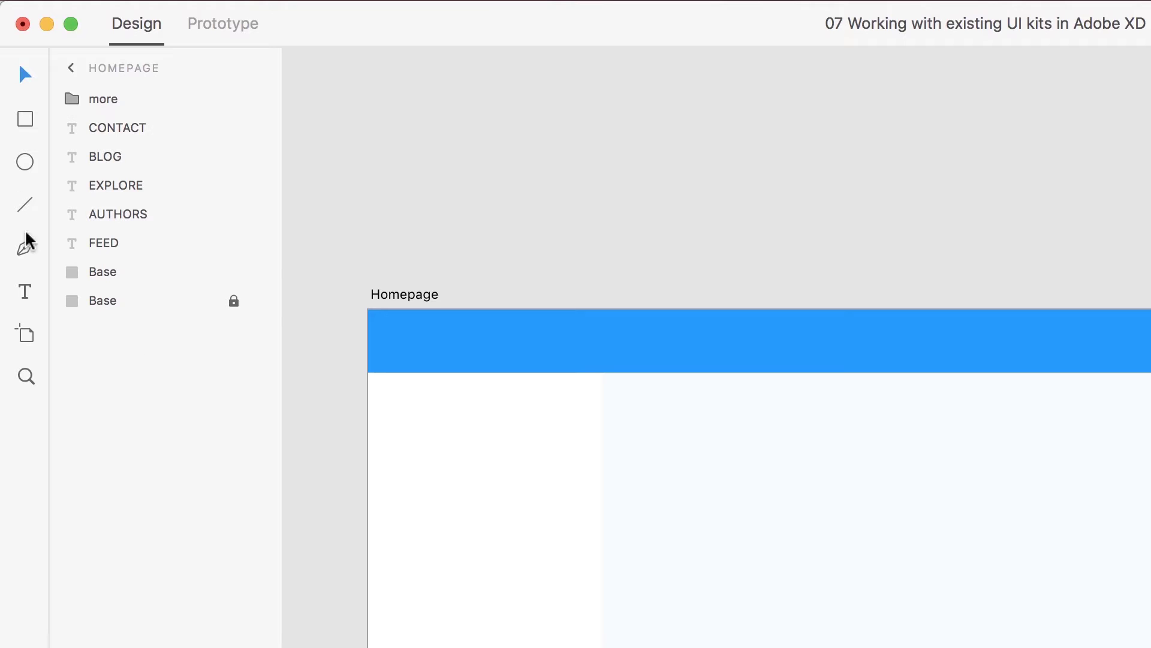
Add the text INSTRUCTOR HQ to the blue header in place of the removed logo
left_click(25, 293)
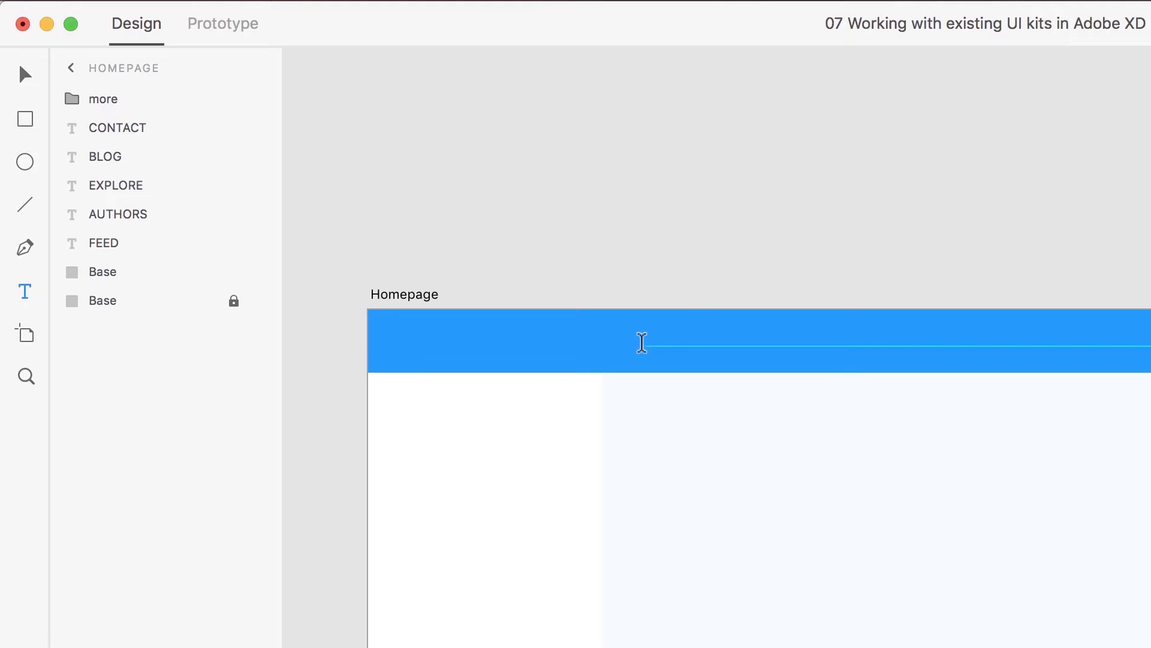
left_click(637, 345)
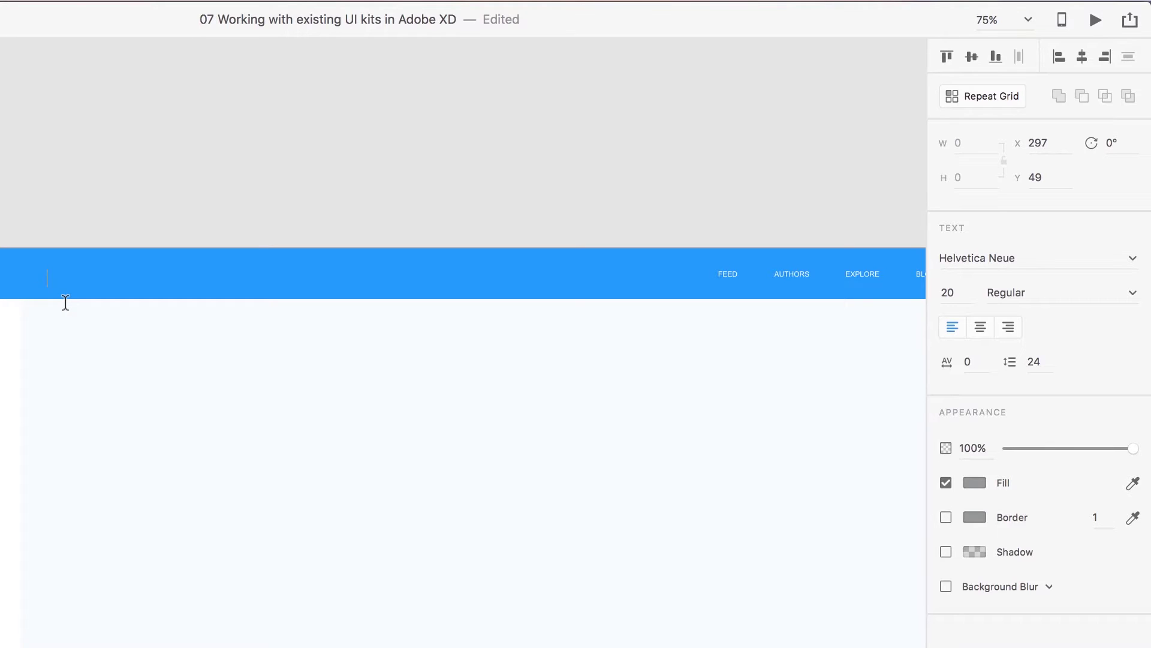
type("INSTRUCTORHQ")
Set the fill of the whole INSTRUCTOR HQ text to white
key("super+a")
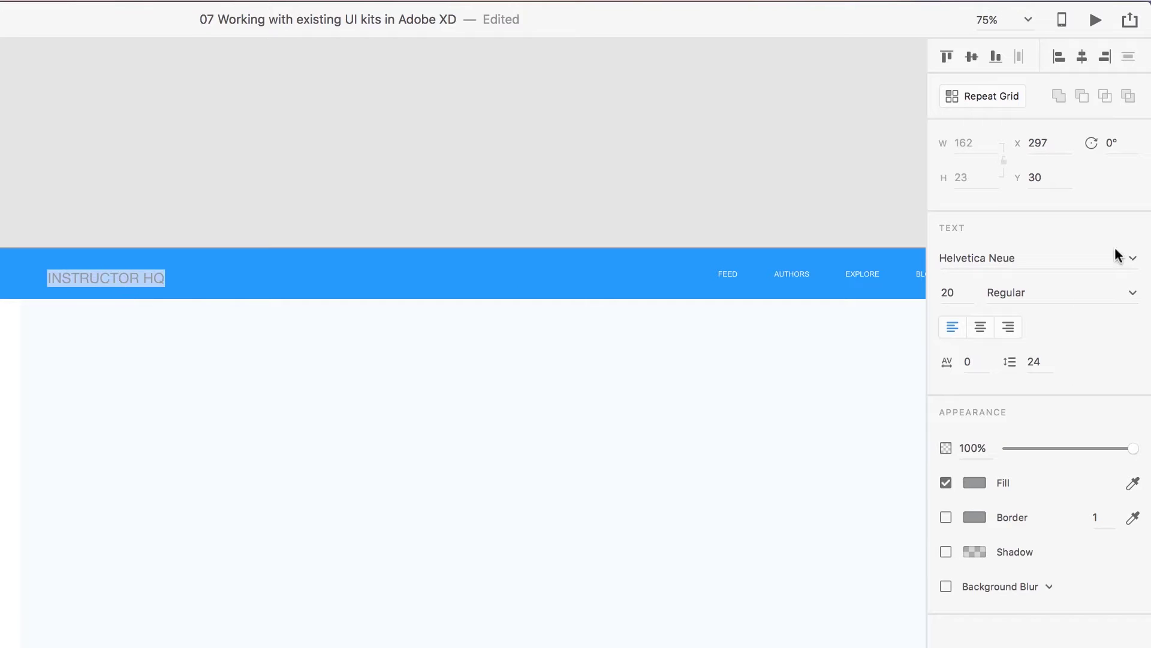
left_click(977, 484)
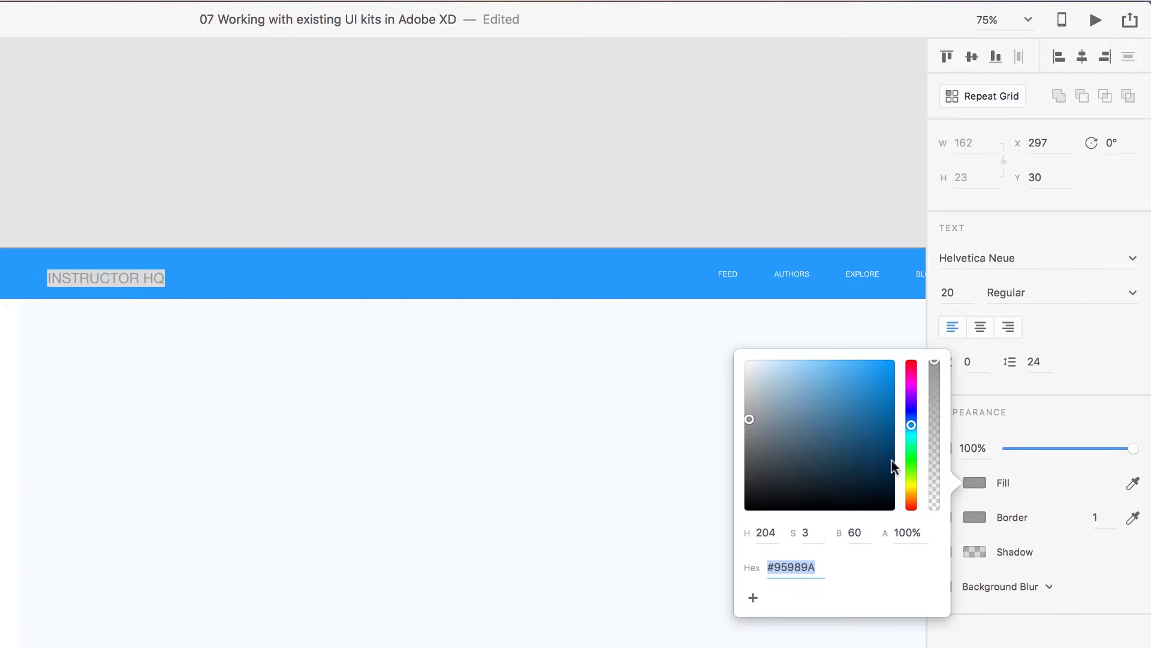
left_click_drag(804, 377, 700, 305)
key("Escape")
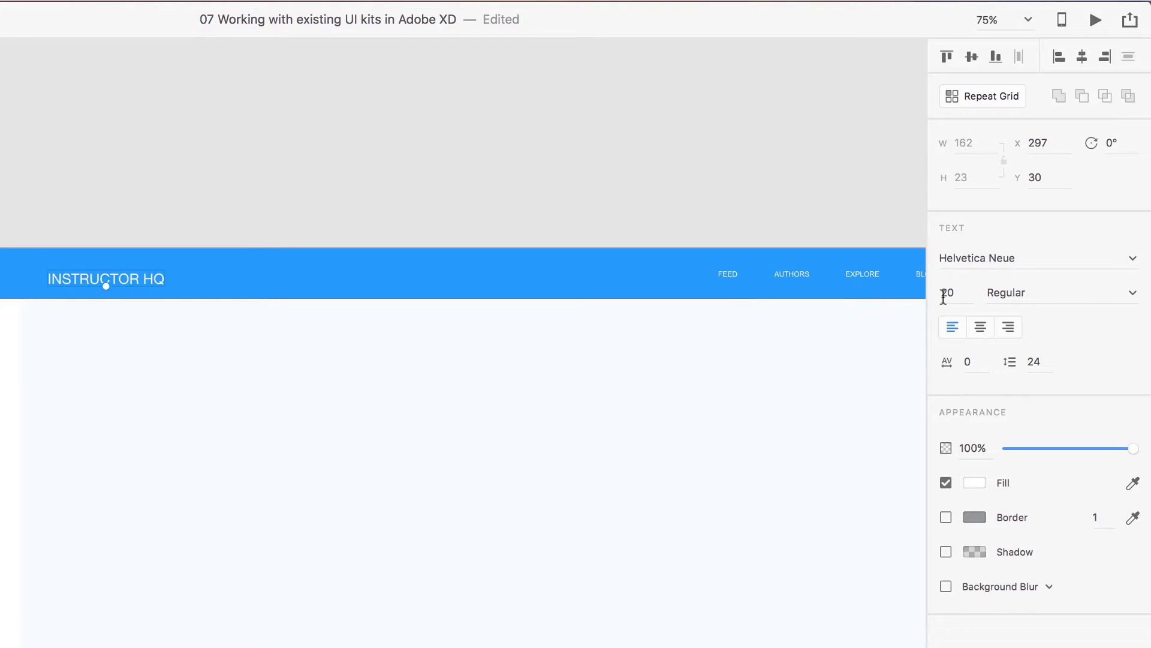
Try a character spacing of 200 on the INSTRUCTOR HQ text and reset it to 0
left_click(1132, 293)
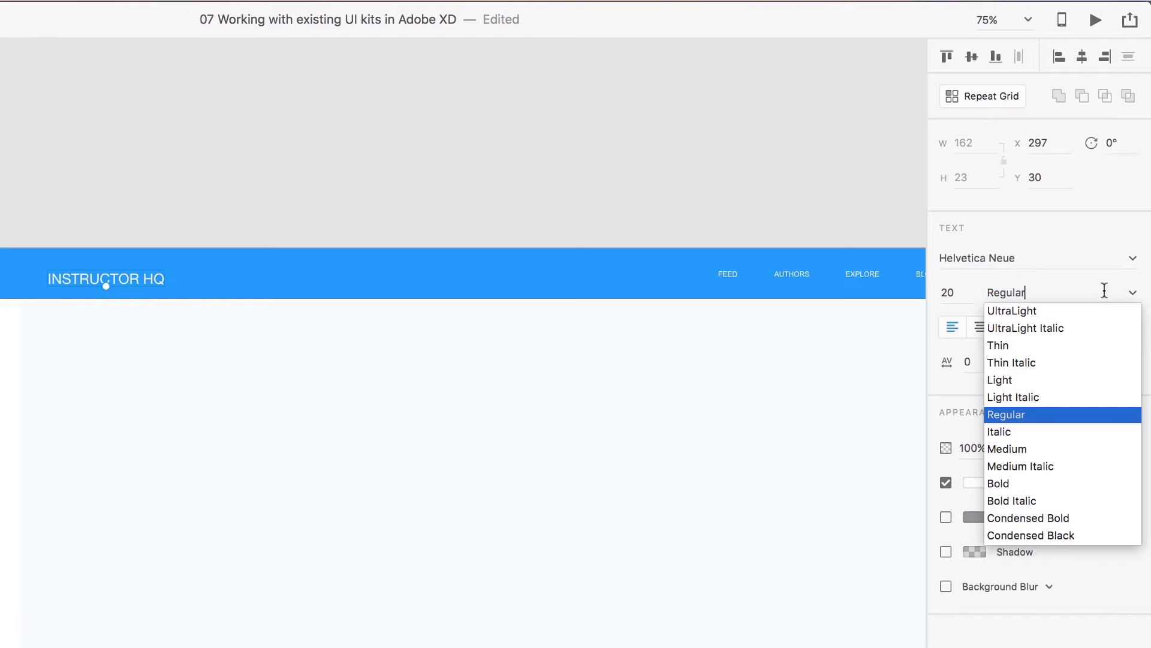
left_click(1137, 294)
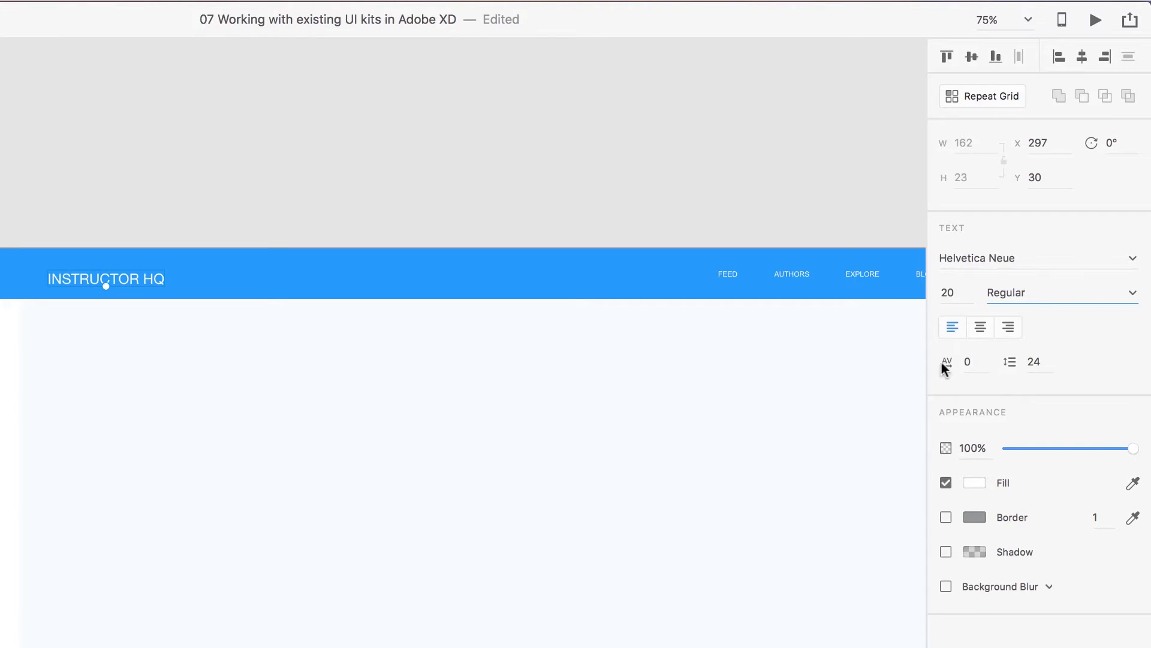
left_click(972, 363)
type("200")
key("Return")
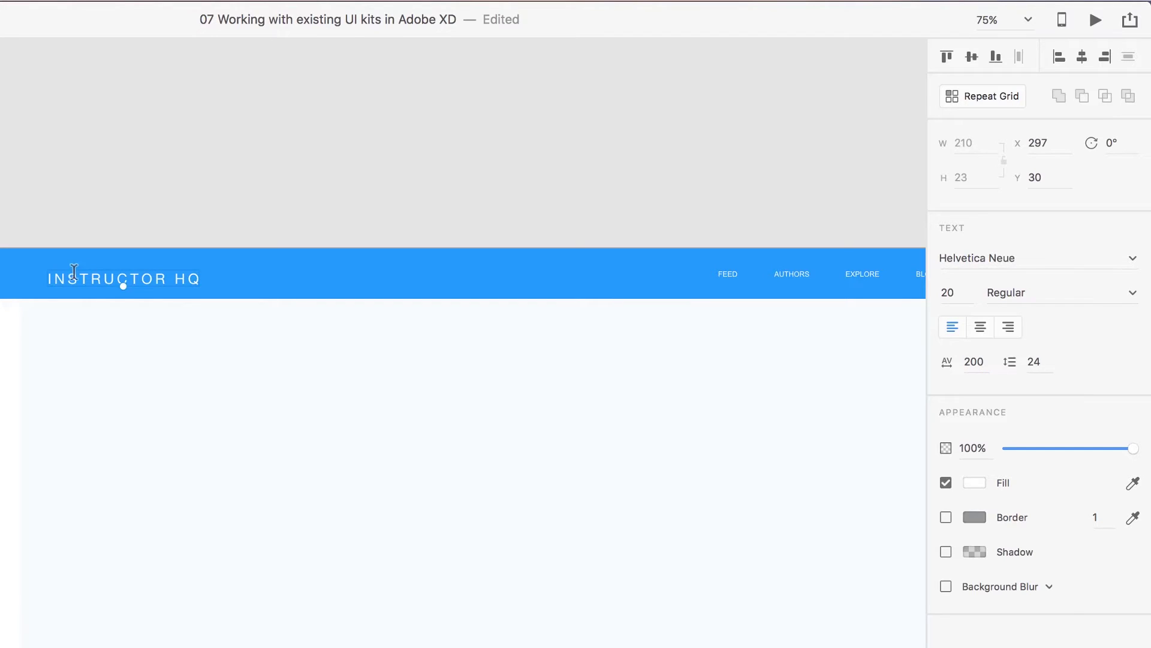
left_click(975, 360)
type("0")
key("Return")
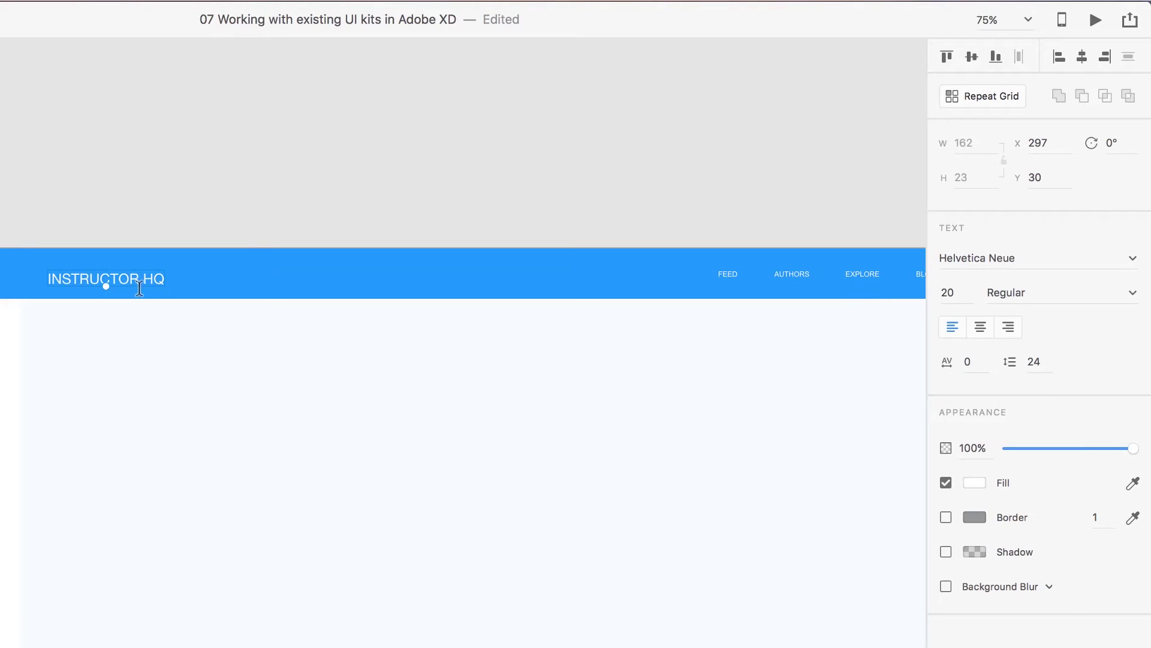
Try enlarging the INSTRUCTOR HQ text directly on the artboard and undo each resize
left_click(964, 293)
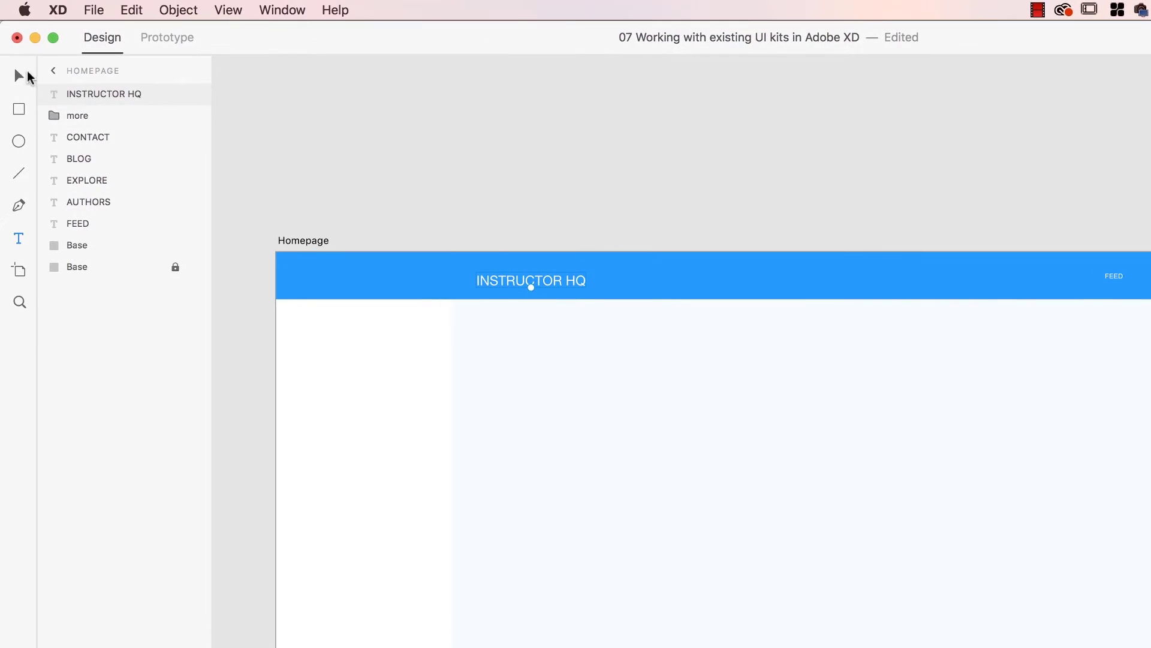
left_click(27, 73)
mouse_move(530, 288)
left_mouse_down()
mouse_move(534, 324)
mouse_move(527, 288)
mouse_move(539, 306)
left_mouse_up()
key("super+z")
mouse_move(535, 290)
left_mouse_down()
mouse_move(553, 298)
mouse_move(546, 308)
left_mouse_up()
key("super+z")
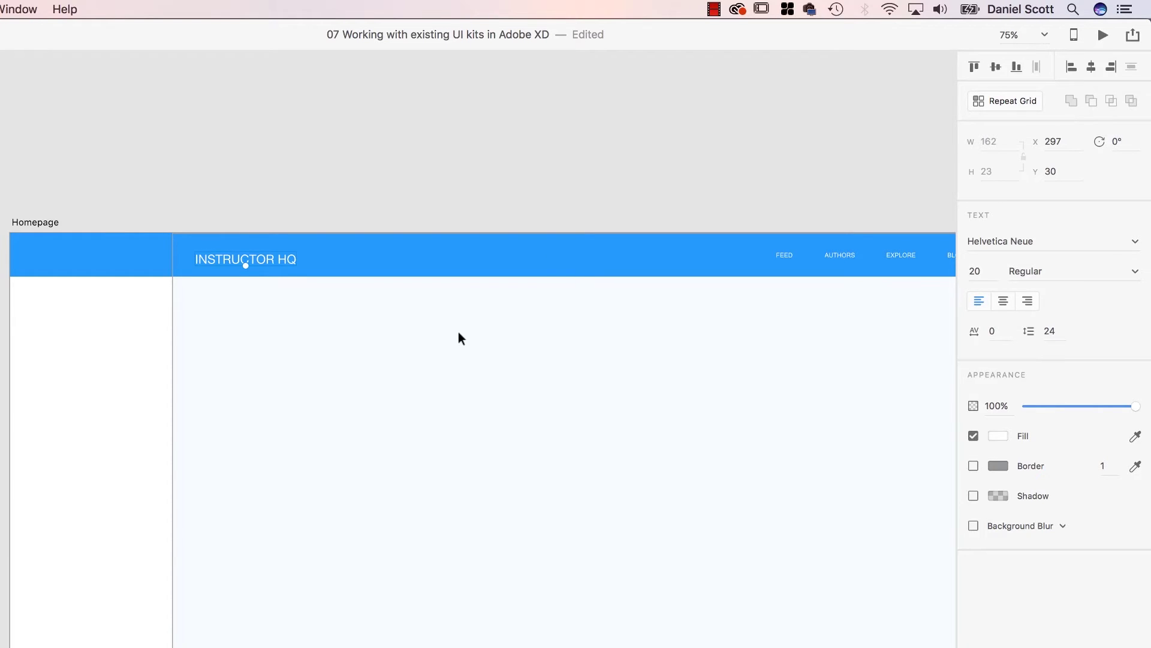
Scale the INSTRUCTOR HQ text freehand on the artboard down to font size 16
key("super+1")
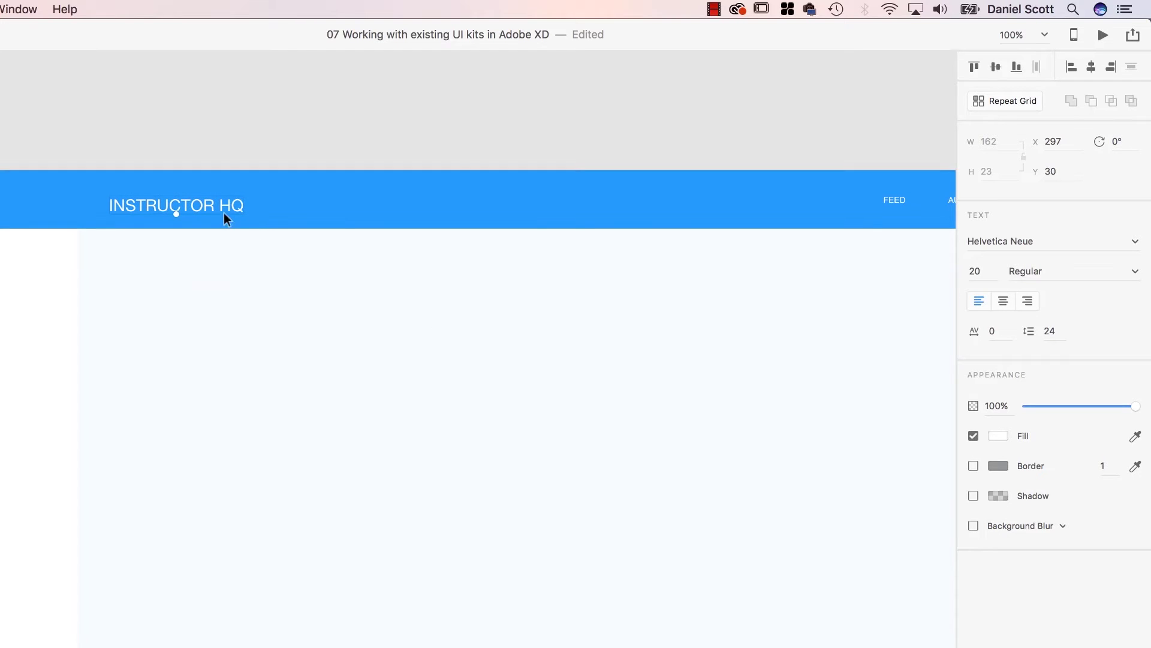
scroll(678, 265, "right", 3)
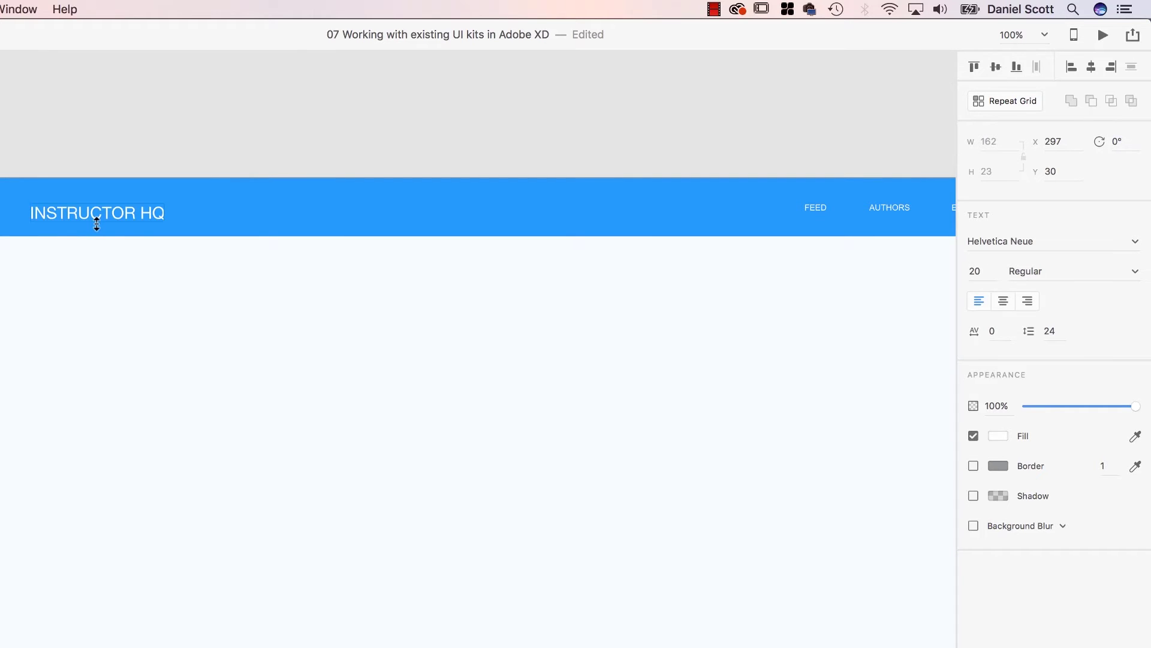
left_click_drag(96, 223, 96, 220)
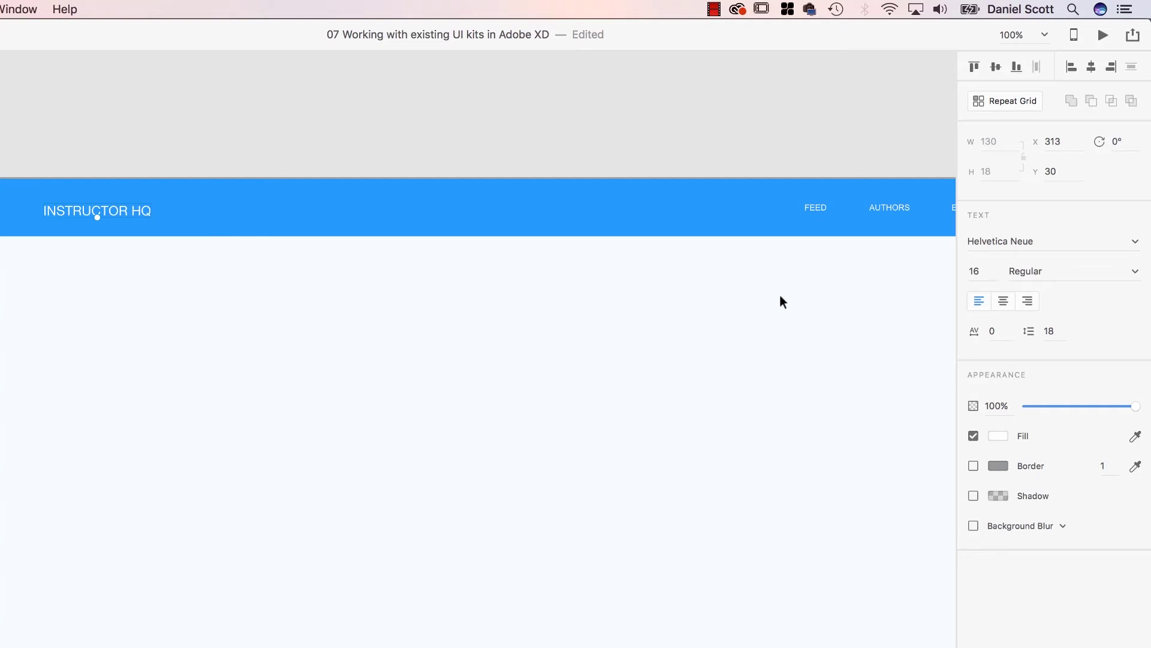
Delete the FEED link from the header navigation
scroll(780, 302, "right", 7)
scroll(779, 302, "up", 2)
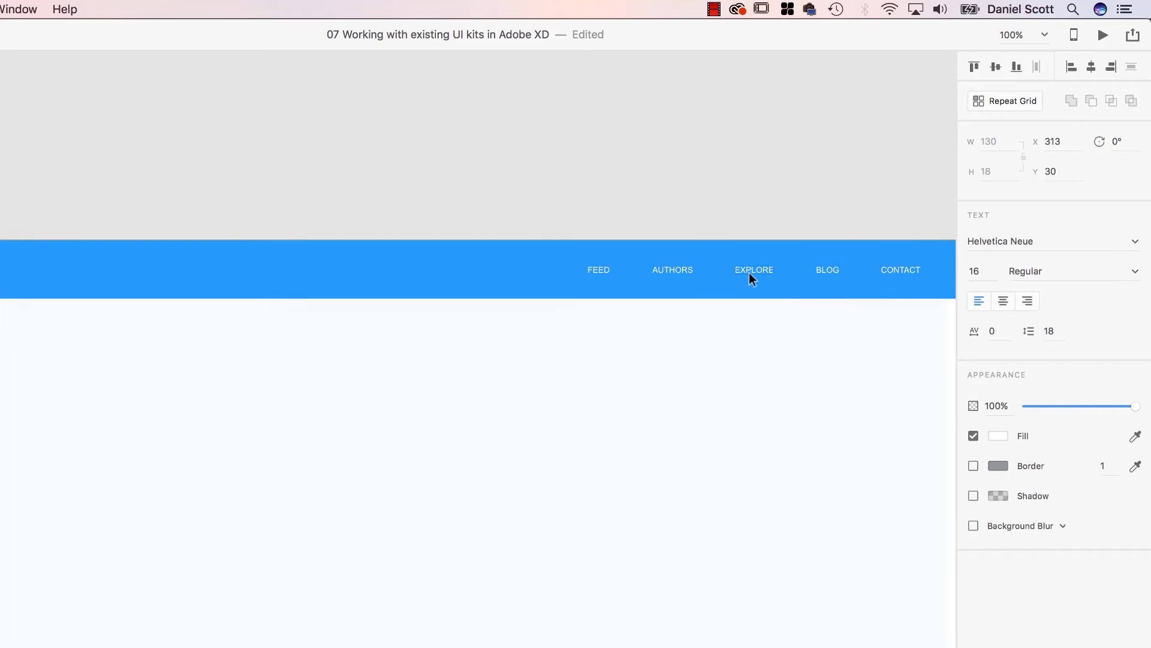
left_click(750, 272)
scroll(842, 296, "right", 4)
scroll(842, 296, "up", 1)
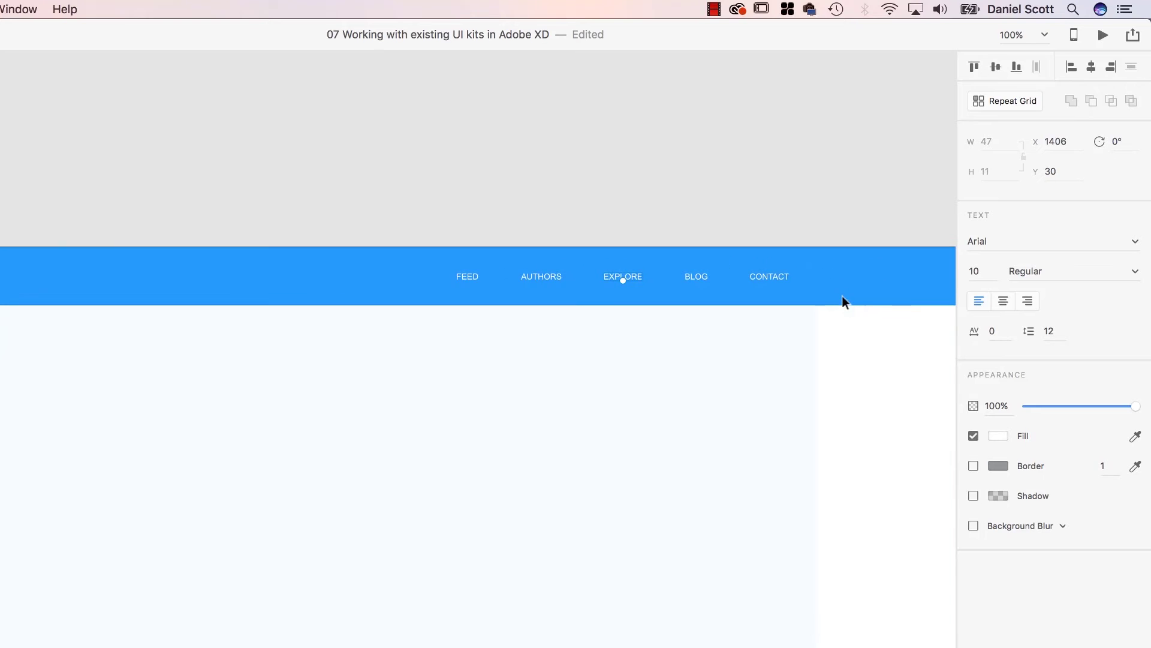
left_click(475, 274)
key("Delete")
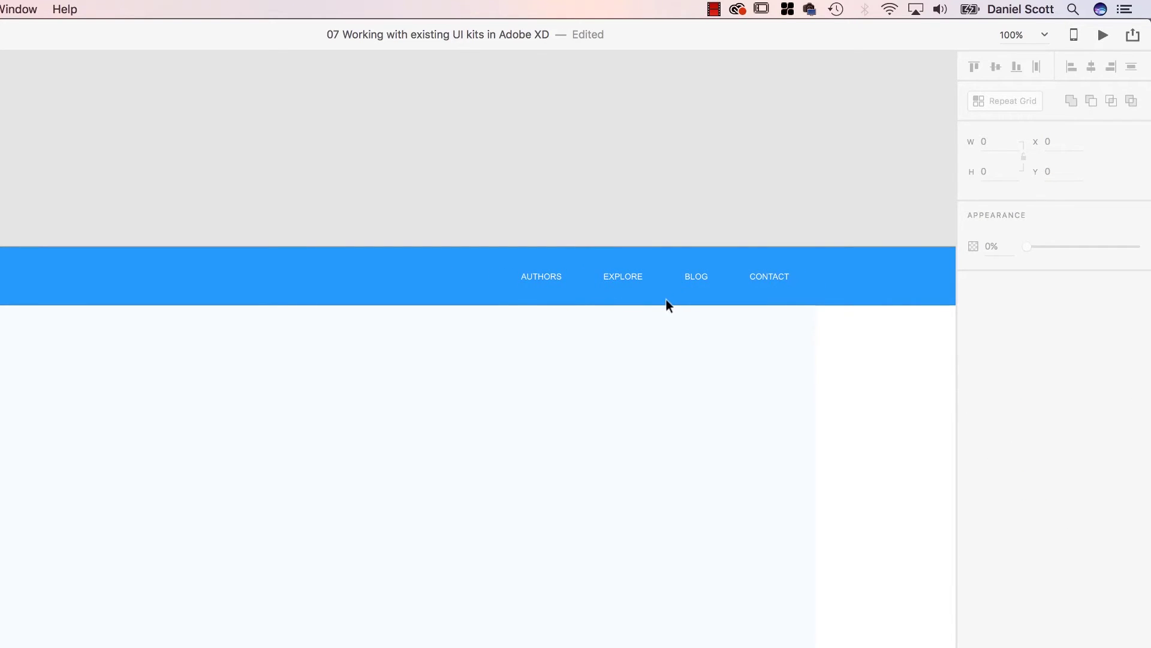
Delete the CONTACT, BLOG and EXPLORE links from the header navigation, keeping only AUTHORS
left_click(539, 274)
left_click(624, 275, "shift")
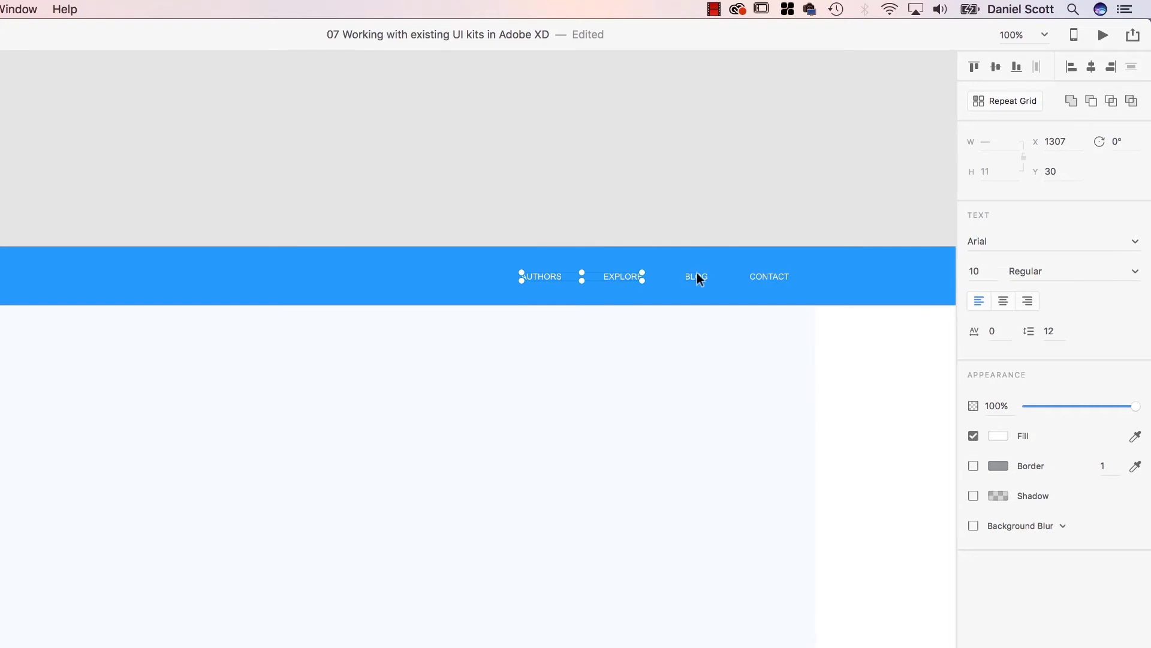
left_click(764, 273)
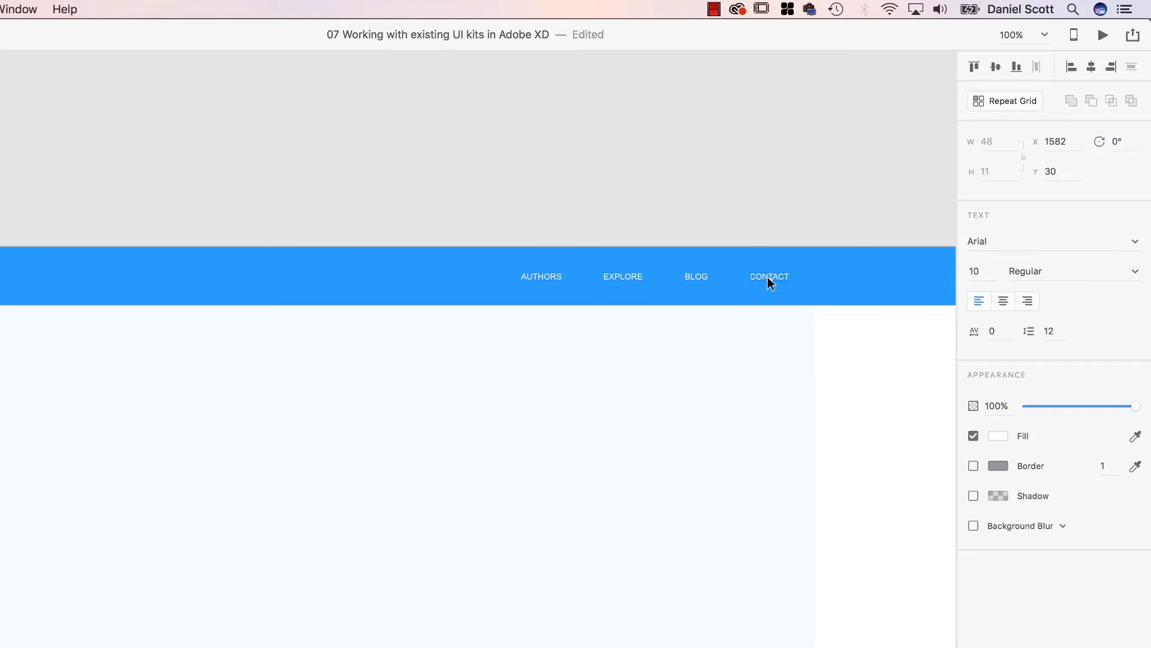
key("Delete")
left_click(699, 274)
key("Delete")
left_click(618, 276)
key("Delete")
Replace the text of the AUTHORS link with EXAMPLE
double_click(550, 277)
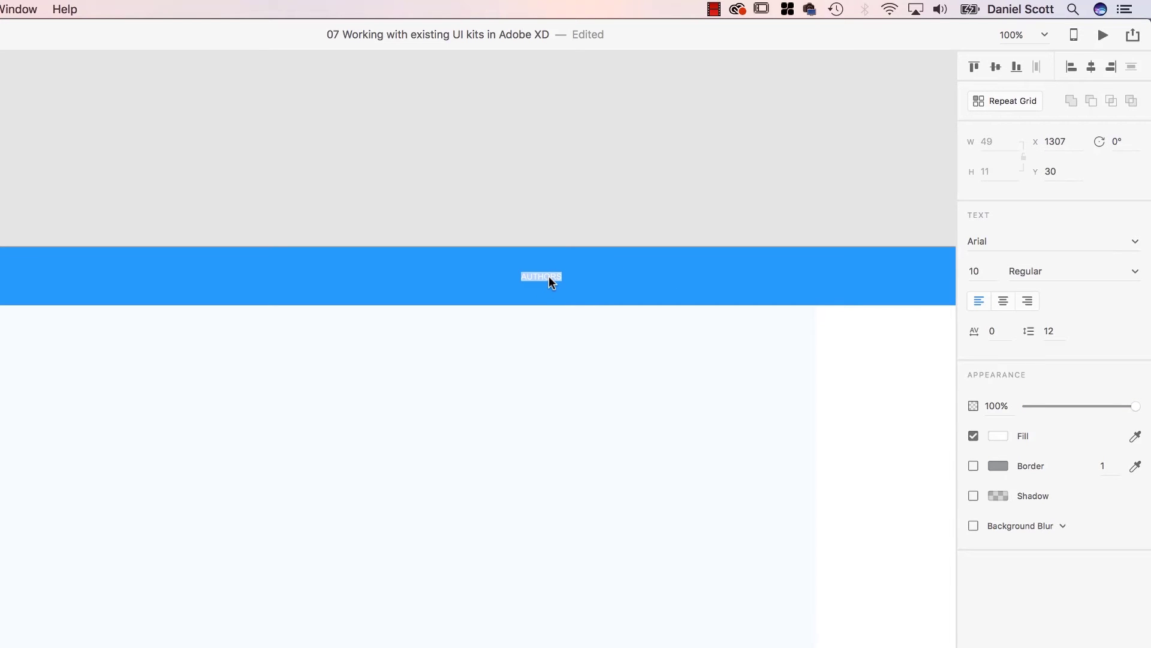
type("EXa")
key("BackSpace")
type("AMPLE")
Set the font size of the EXAMPLE link to 16
key("super+a")
left_click(991, 269)
type("16")
key("Return")
Try placing a copy of the EXAMPLE link to its left at X 1181 and undo it
scroll(761, 352, "right", 2)
scroll(761, 352, "up", 1)
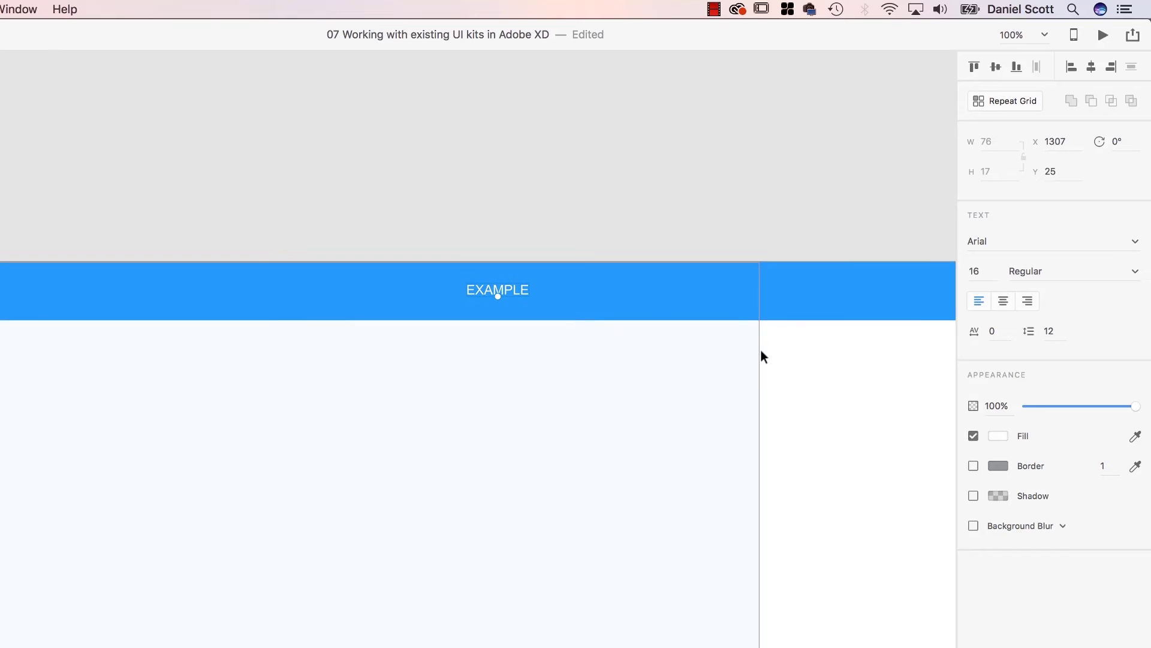
left_click_drag(516, 289, 411, 296)
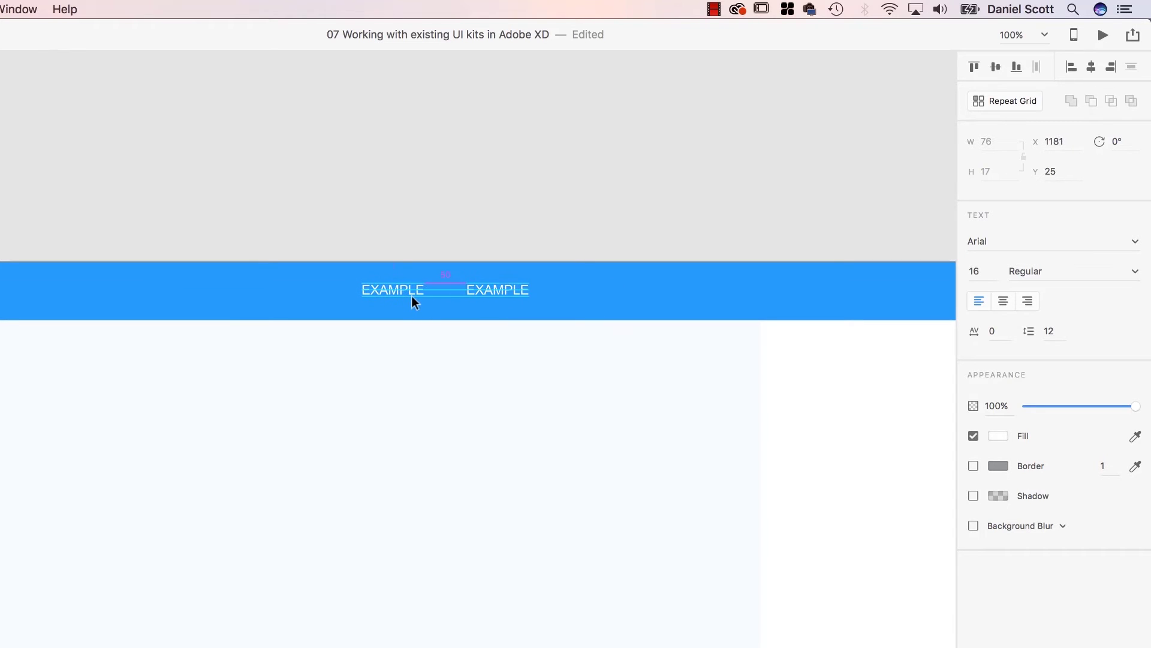
key("super+z")
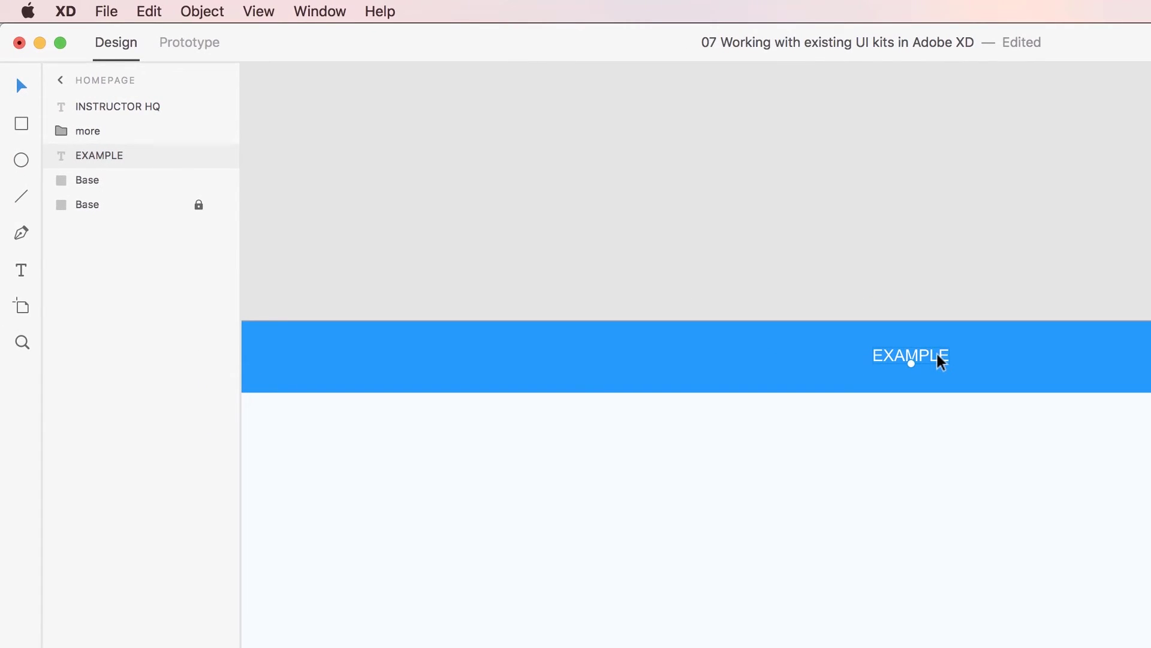
Try the Duplicate command on the EXAMPLE link, move the copy below the header, and undo both changes
left_click(53, 9)
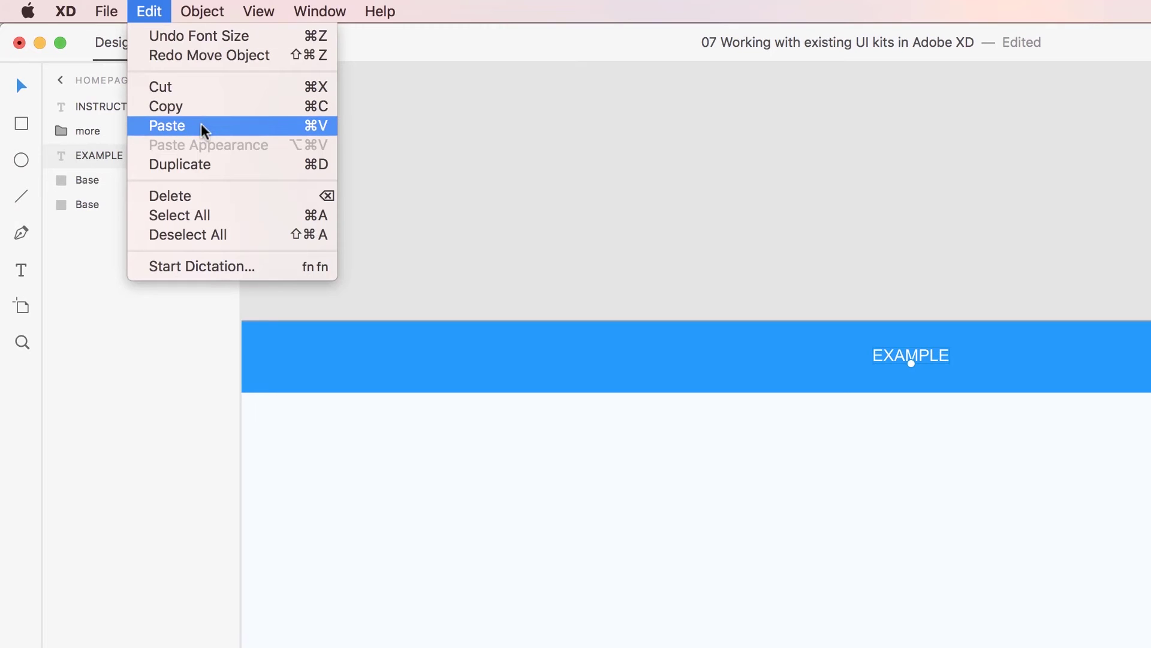
left_click(207, 172)
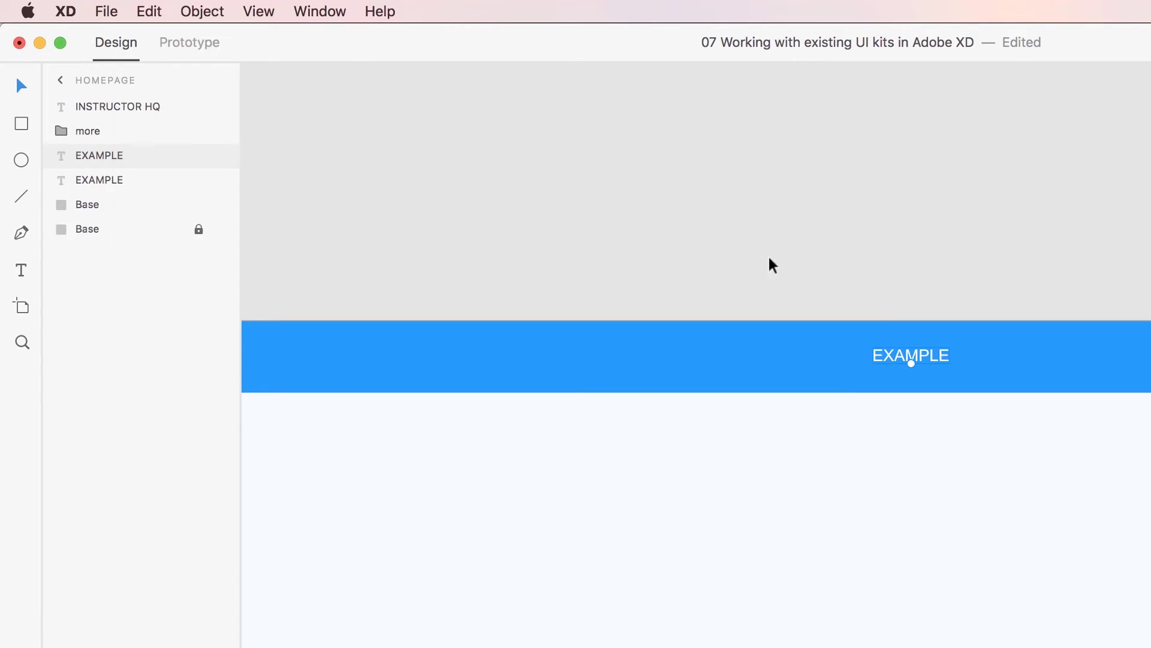
left_click_drag(947, 371, 1036, 480)
key("super+z")
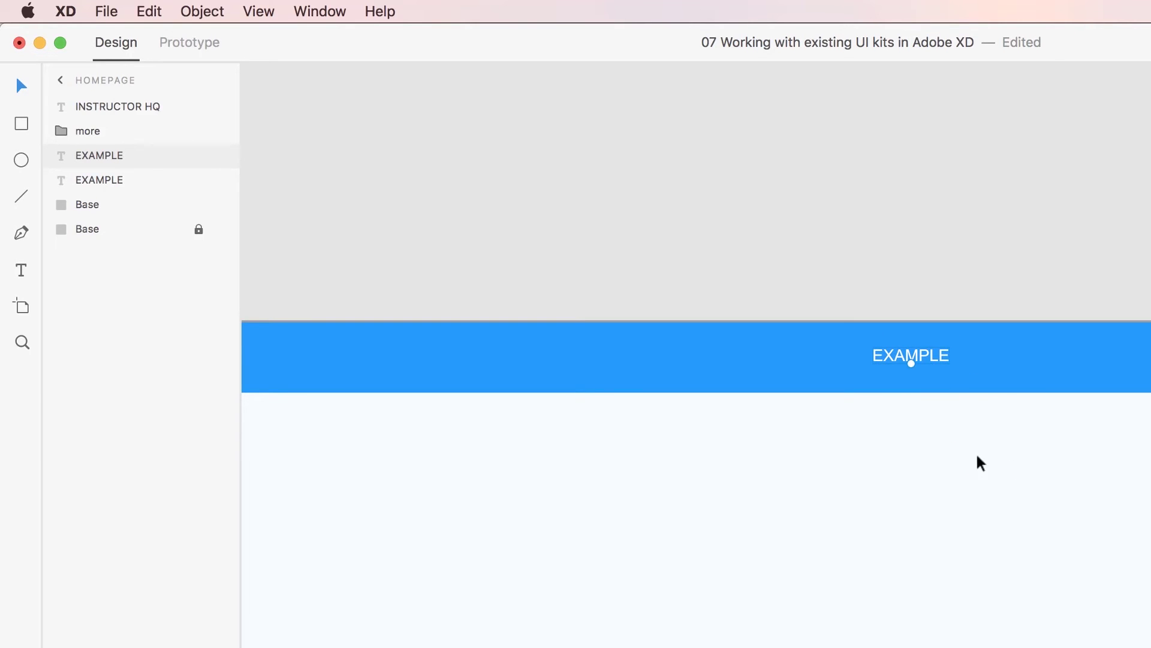
key("super+z")
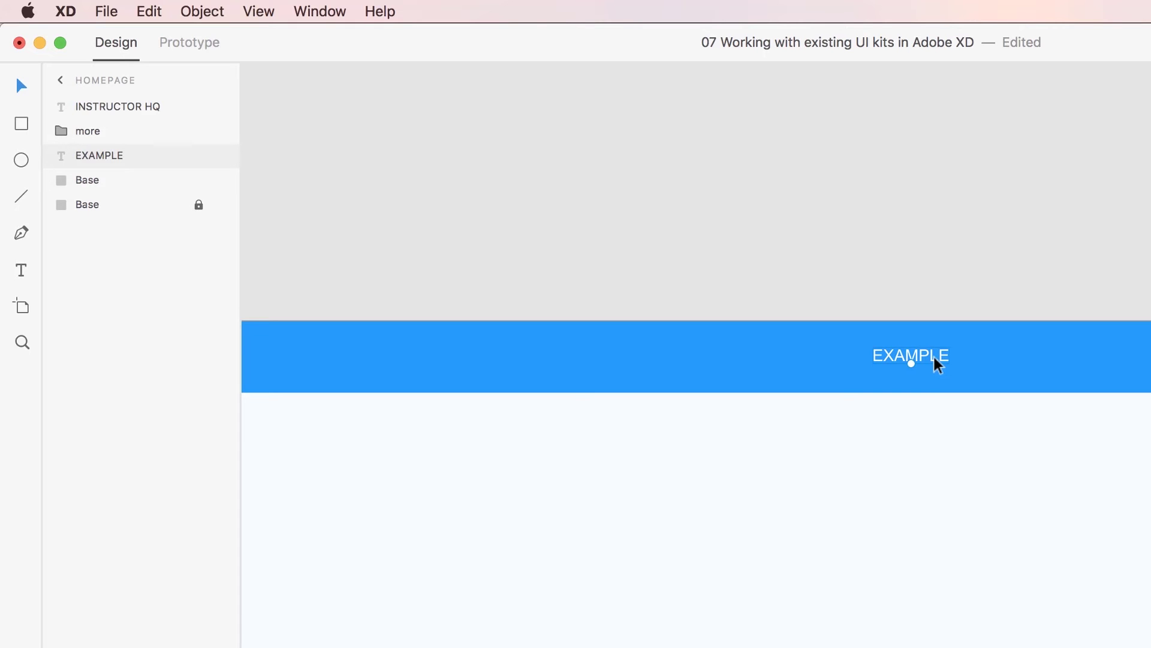
Place a copy of the EXAMPLE link to its right at X 1416 and change its text to PRICING
key("alt")
left_click_drag(937, 364, 1048, 360)
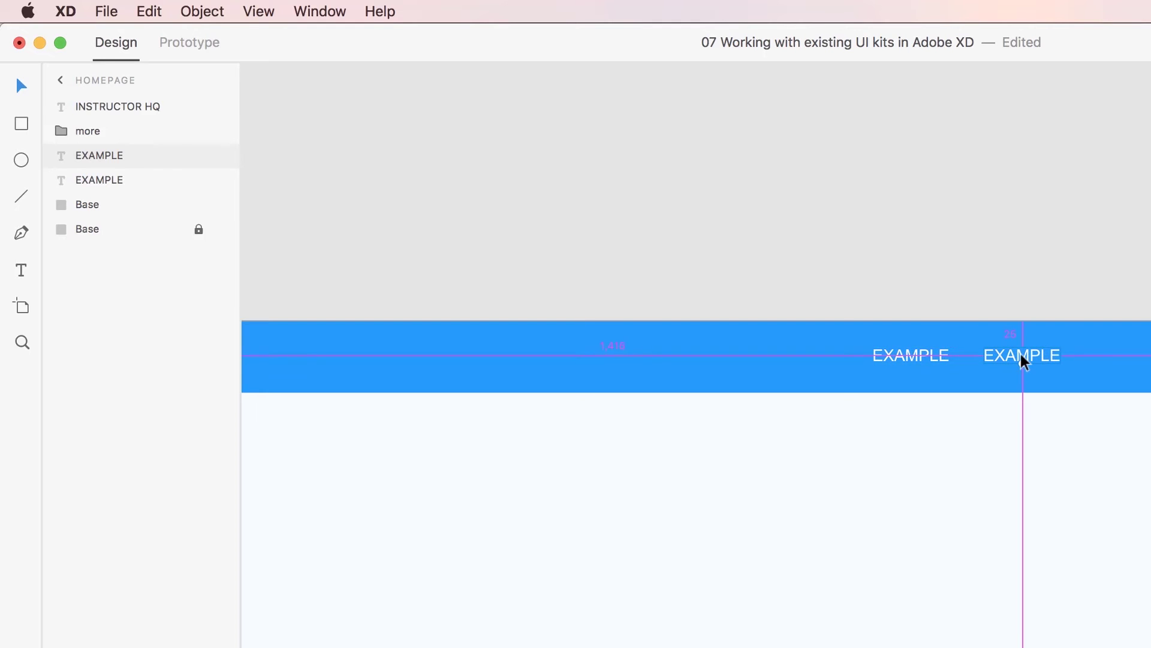
double_click(1031, 357)
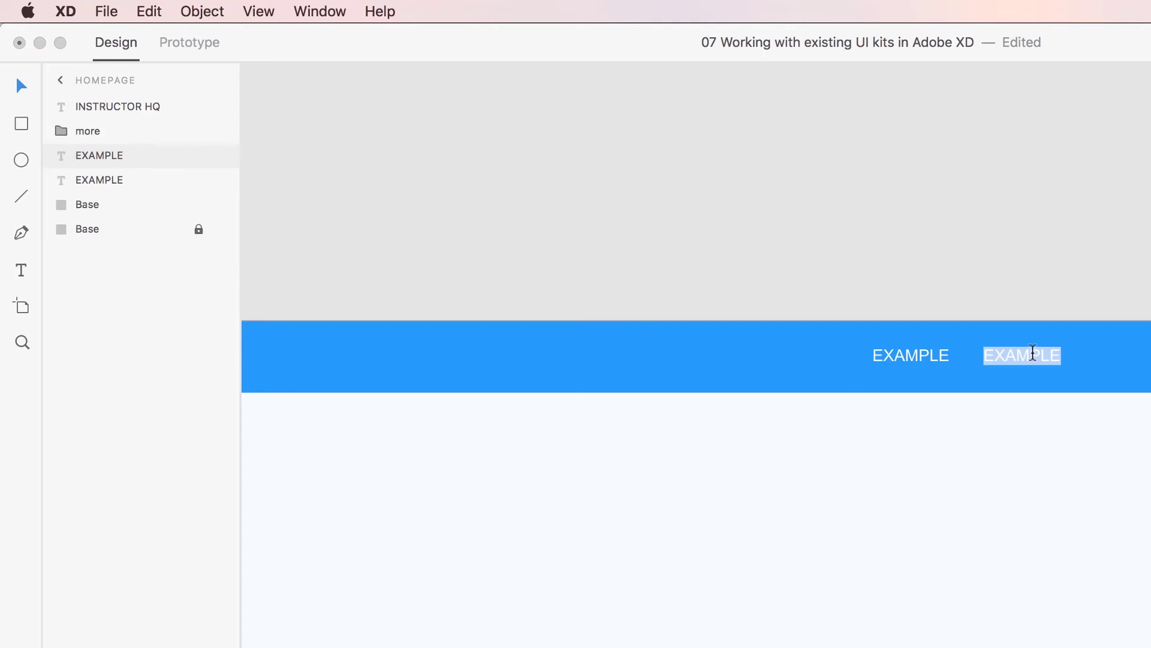
type("PRICING")
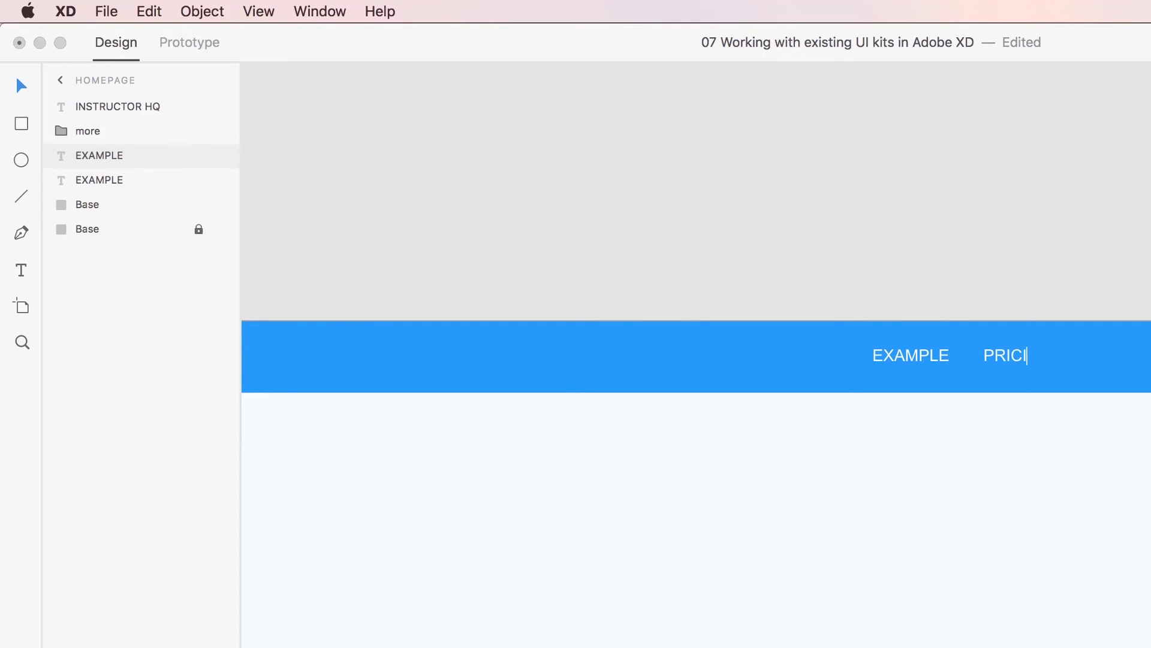
key("Escape")
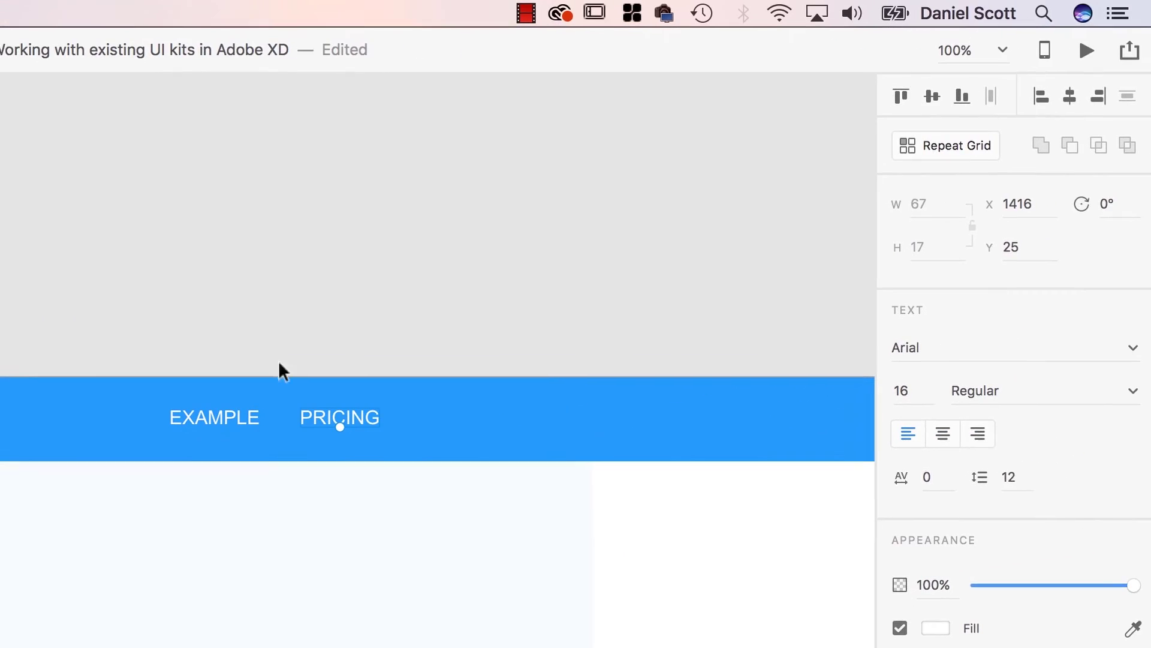
Place a copy of the PRICING link to its right at X 1499 and change its text to LOGIN
left_click_drag(359, 412, 455, 405)
double_click(455, 406)
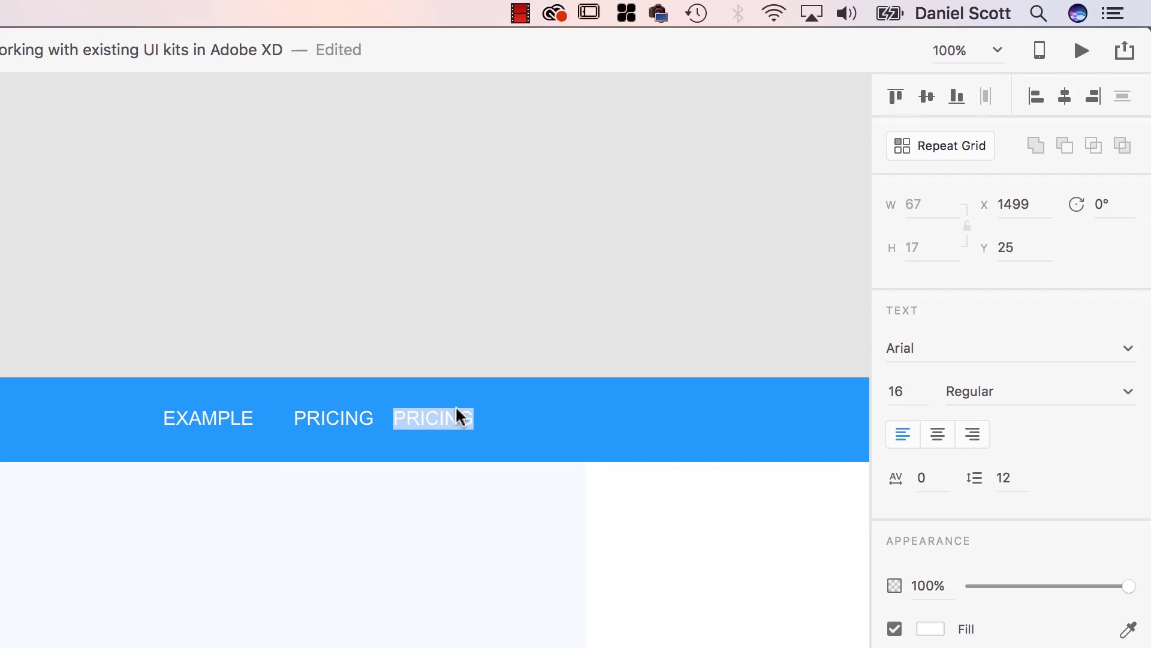
type("LOGIN")
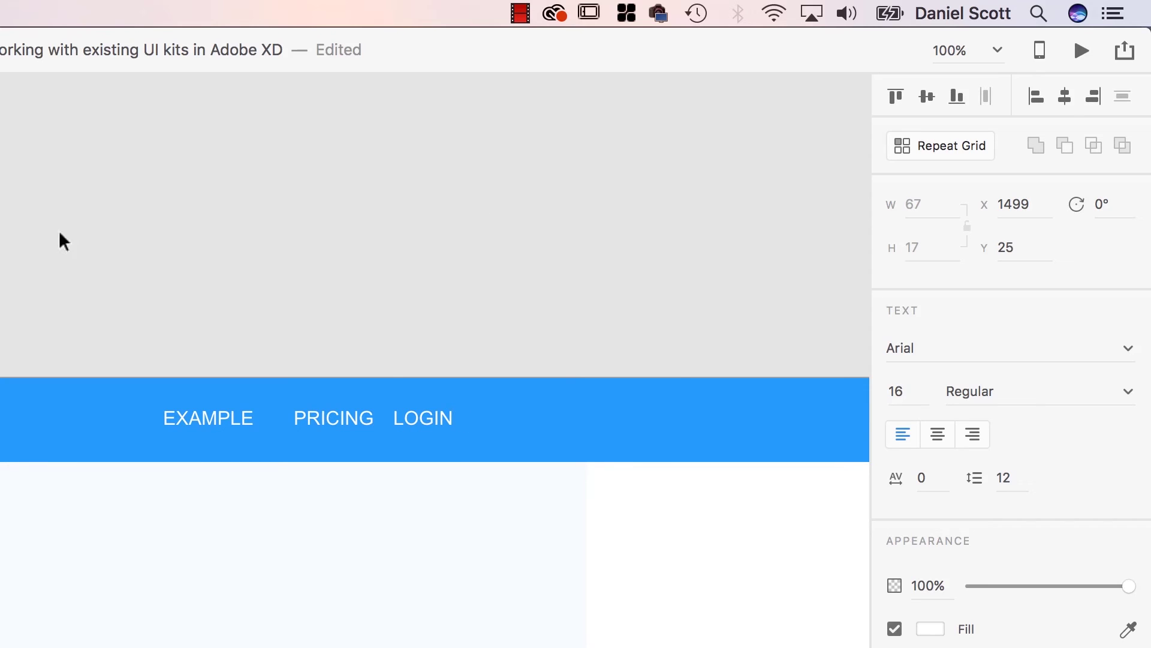
key("Escape")
Place a copy of the LOGIN link to its right at X 1582 and change its text to SIGNUP
left_click_drag(440, 411, 539, 416)
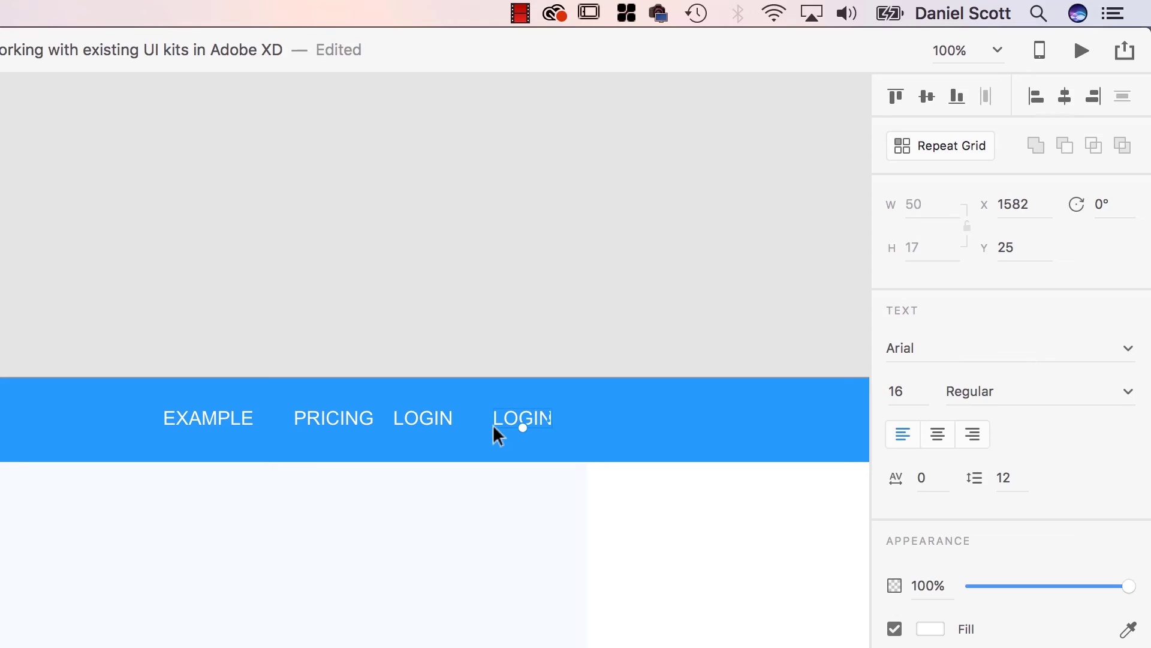
double_click(530, 420)
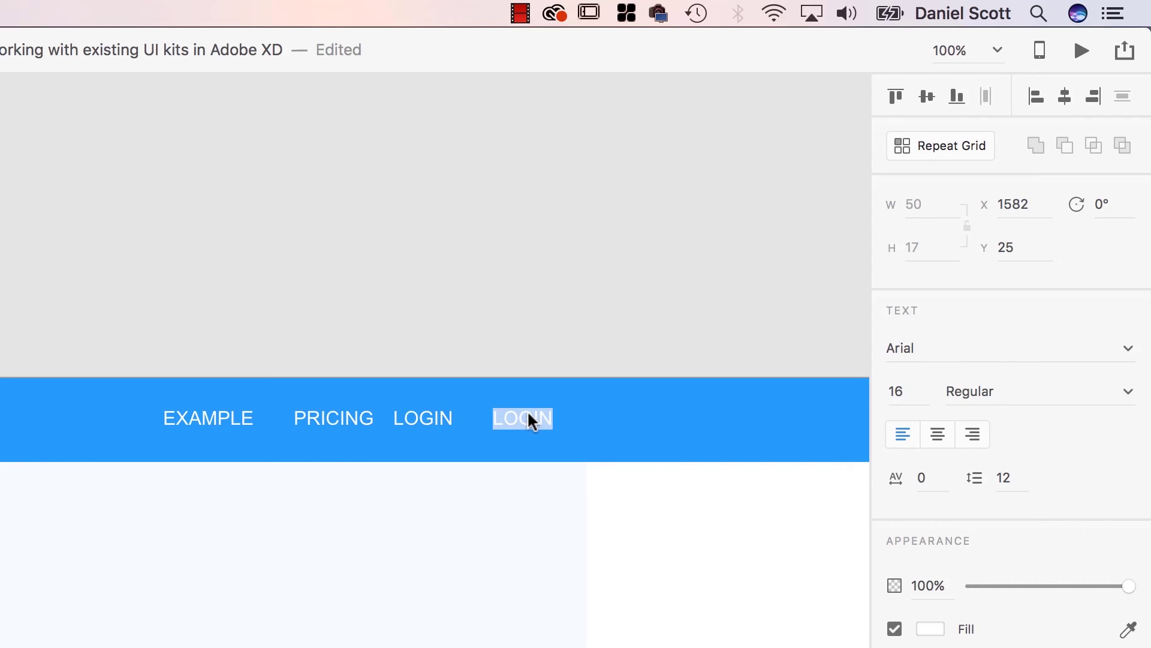
type("SIGNUP")
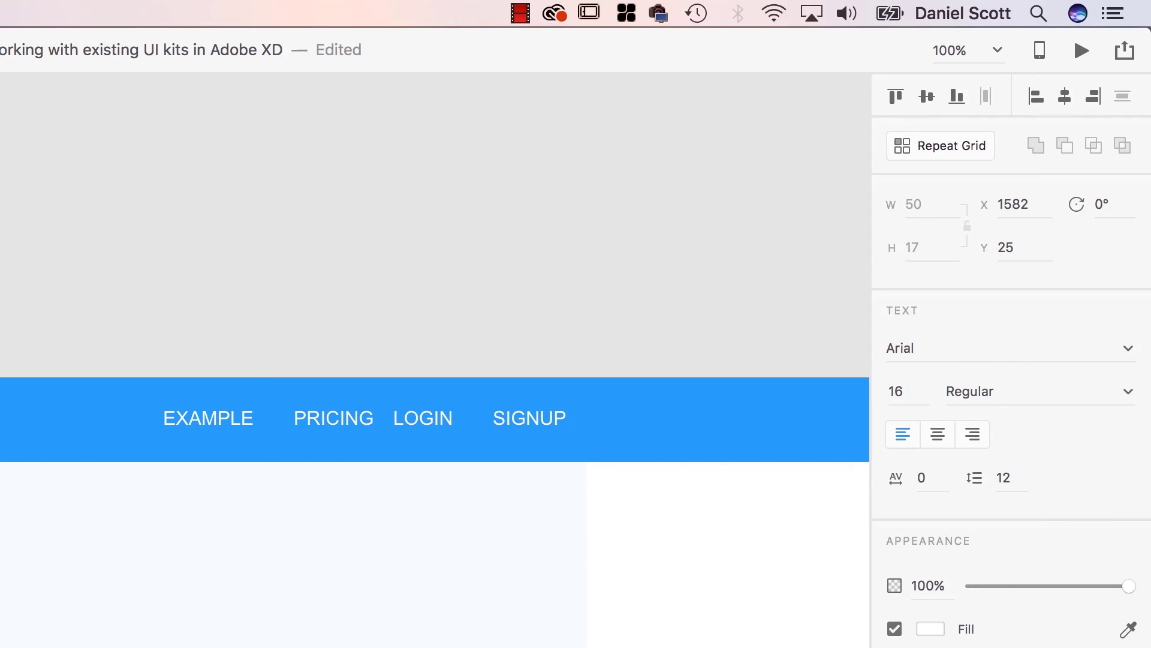
left_click(558, 352)
left_click(547, 419)
left_click(581, 331)
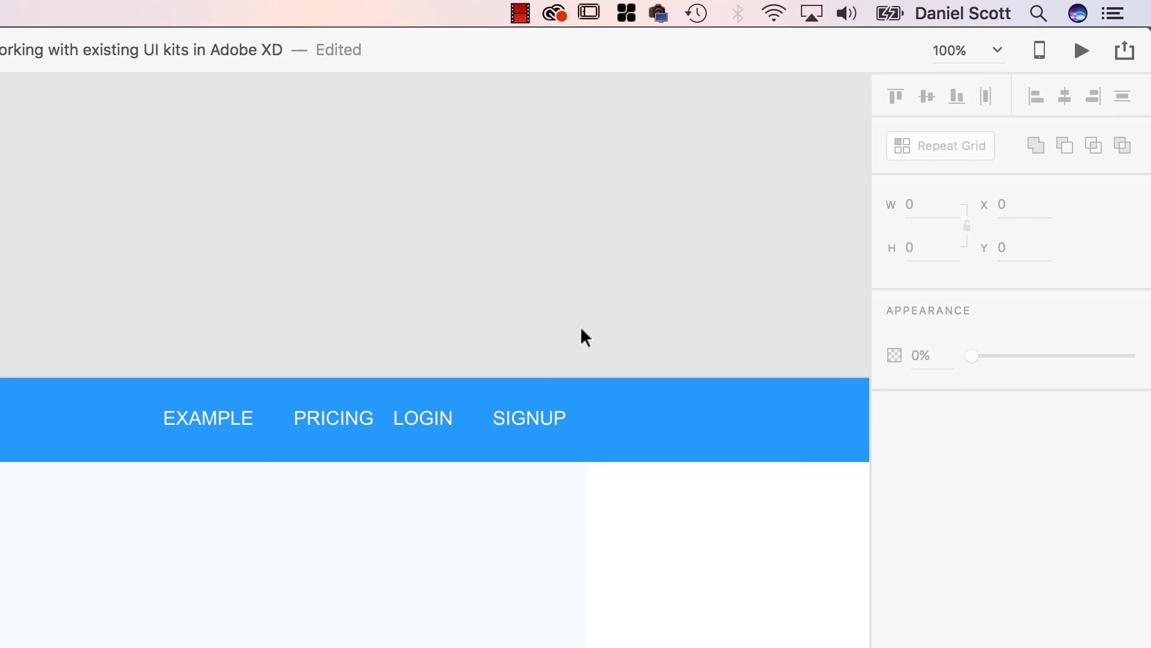
mouse_move(524, 414)
left_mouse_down()
mouse_move(534, 418)
mouse_move(514, 419)
left_mouse_up()
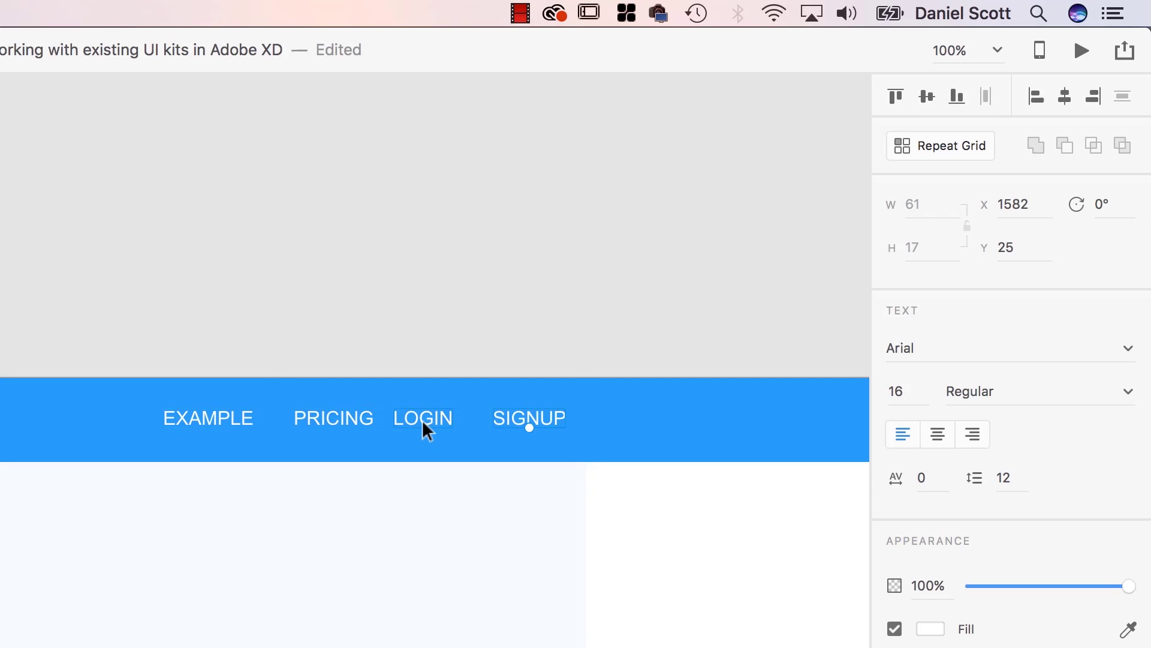
left_click(422, 420, "shift")
left_click(338, 418, "shift")
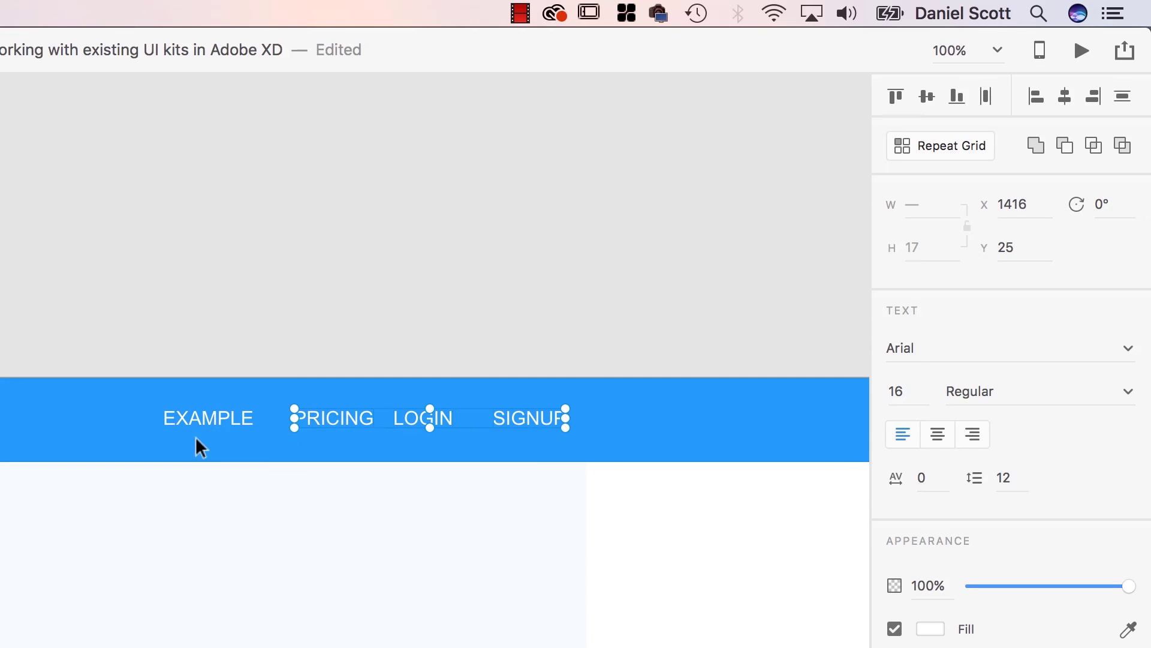
left_click(203, 417, "shift")
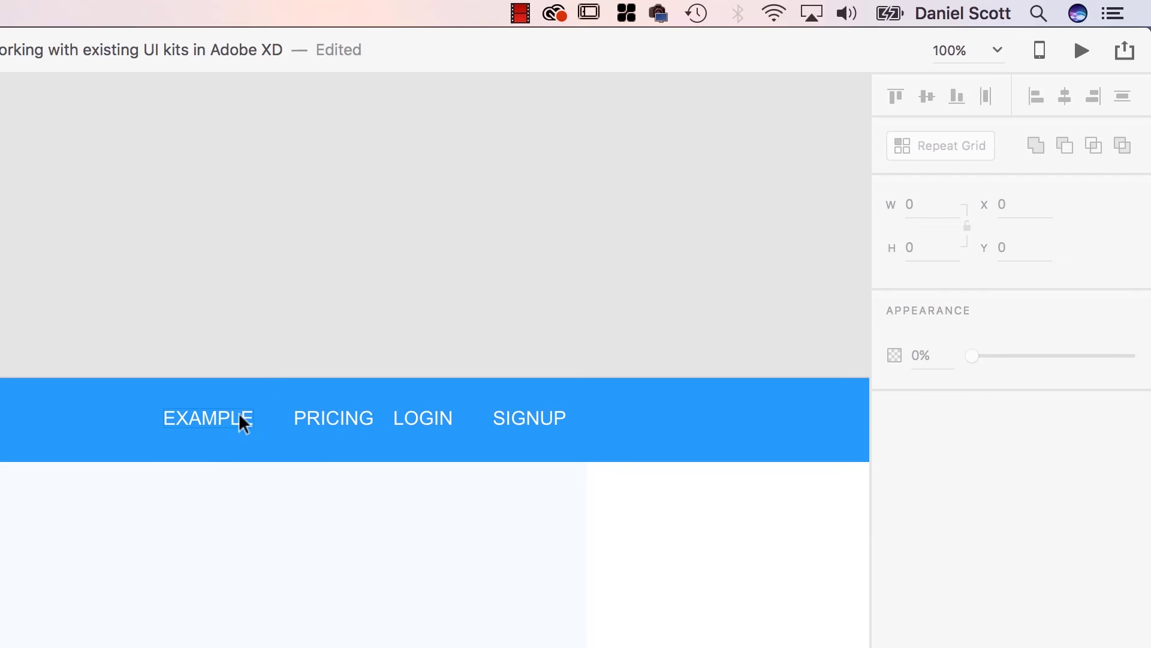
Move the EXAMPLE link left along the header to X 1221 and shift the PRICING link slightly left
left_click_drag(239, 418, 162, 428)
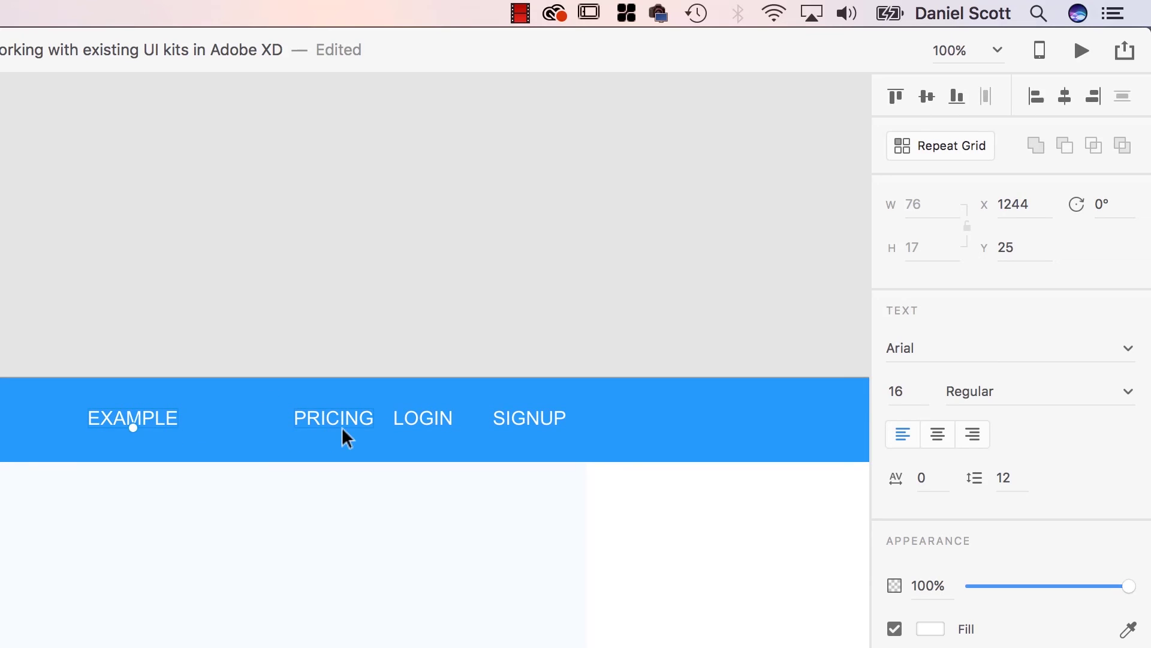
left_click_drag(341, 414, 319, 428)
mouse_move(144, 421)
left_mouse_down()
mouse_move(197, 421)
mouse_move(133, 419)
left_mouse_up()
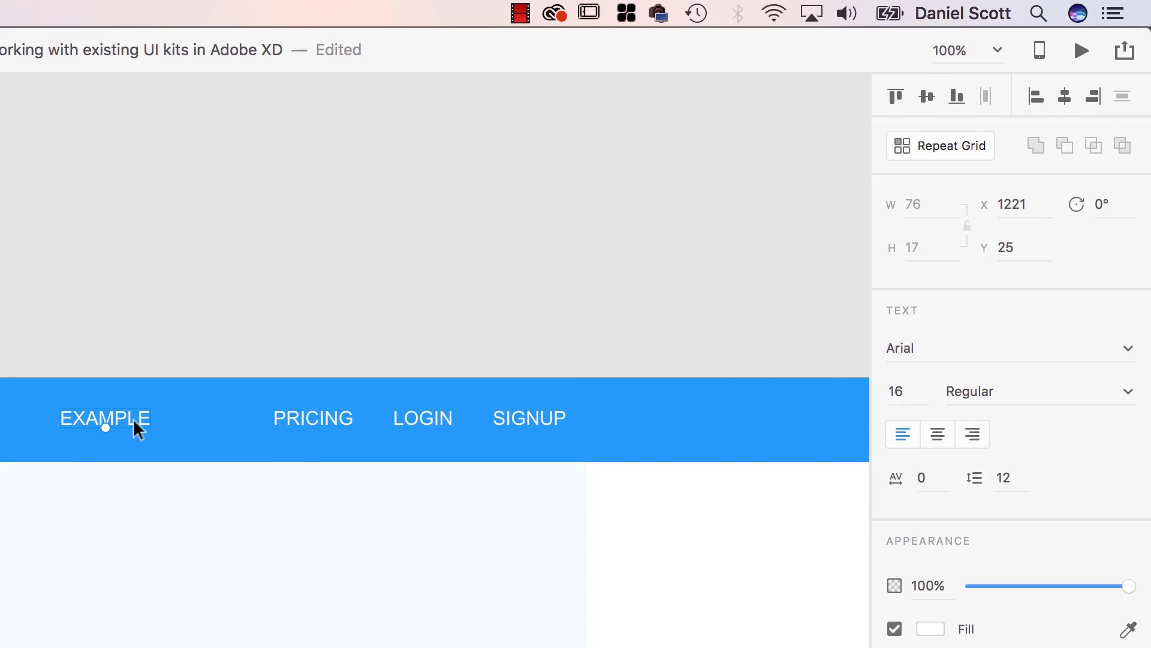
Distribute the EXAMPLE, PRICING, LOGIN and SIGNUP links evenly in the horizontal direction
left_click(333, 419, "shift")
left_click(434, 417, "shift")
left_click(518, 416, "shift")
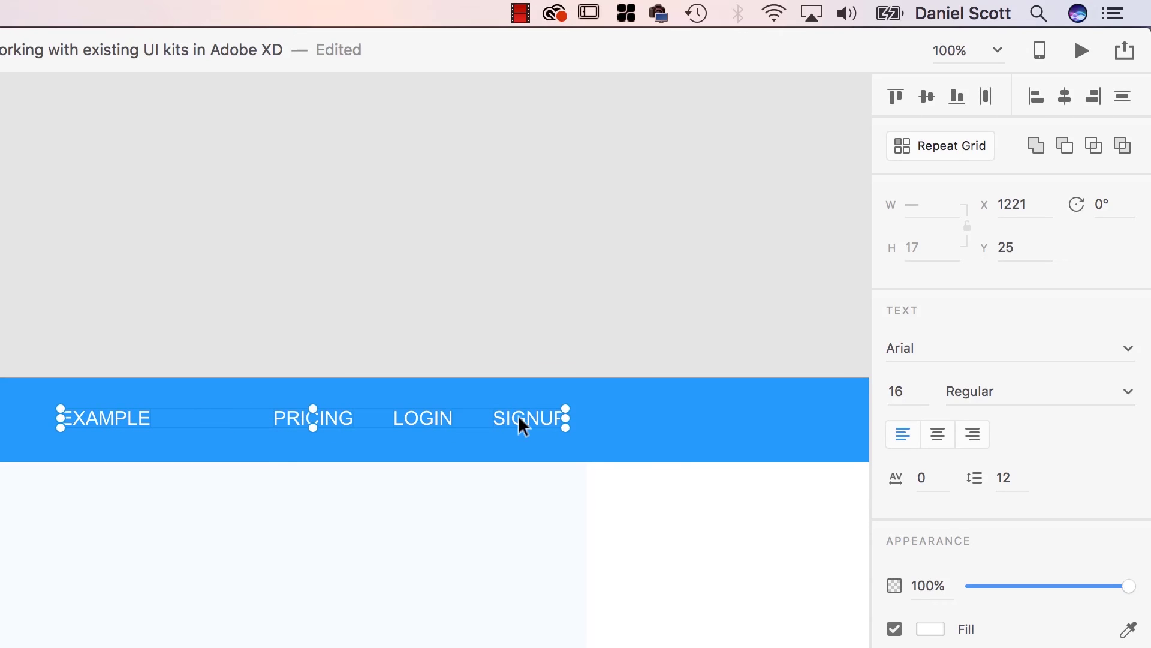
left_click(984, 100)
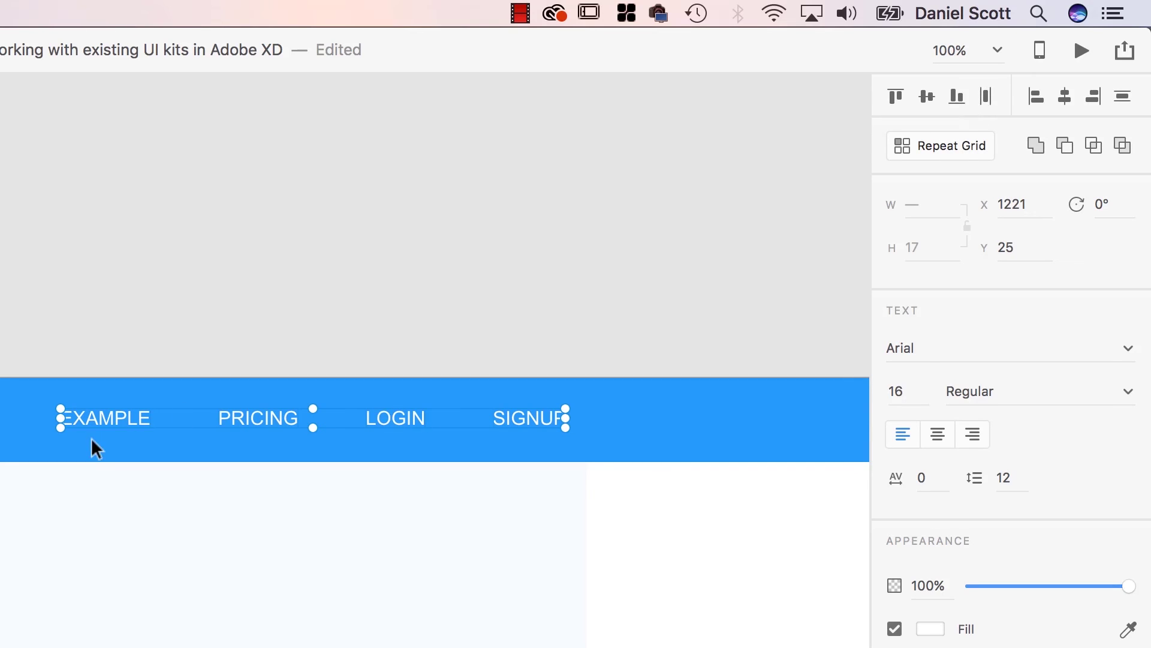
left_click(530, 208)
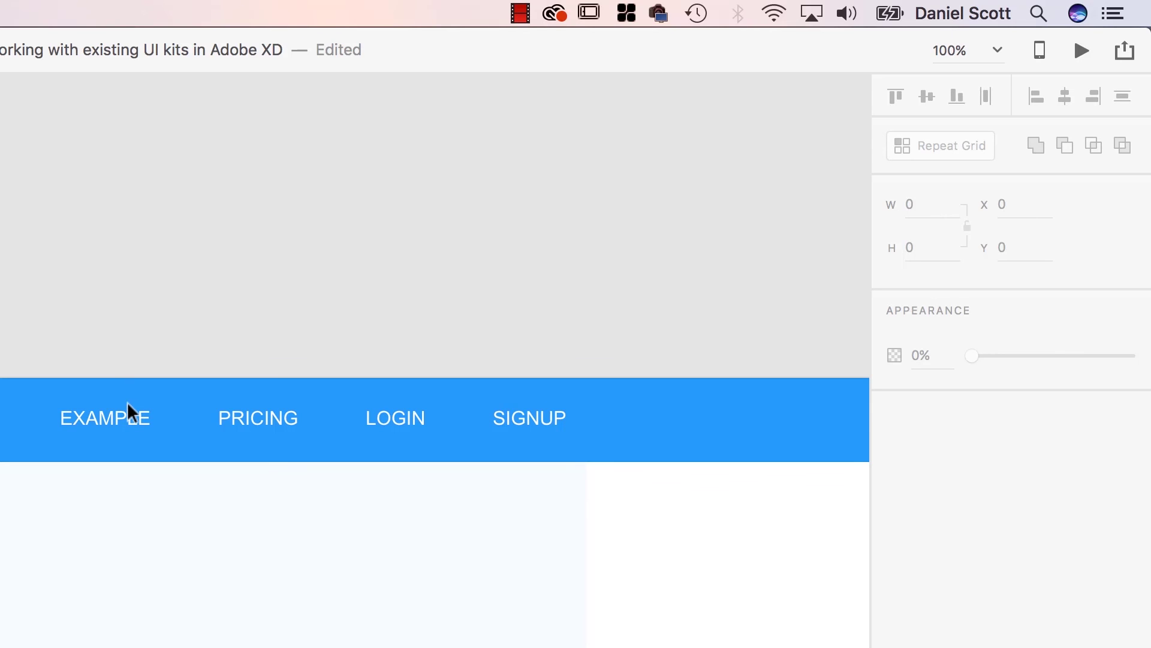
Nudge the four header links together 8 px to the left and 2 px down
left_click_drag(13, 284, 541, 446)
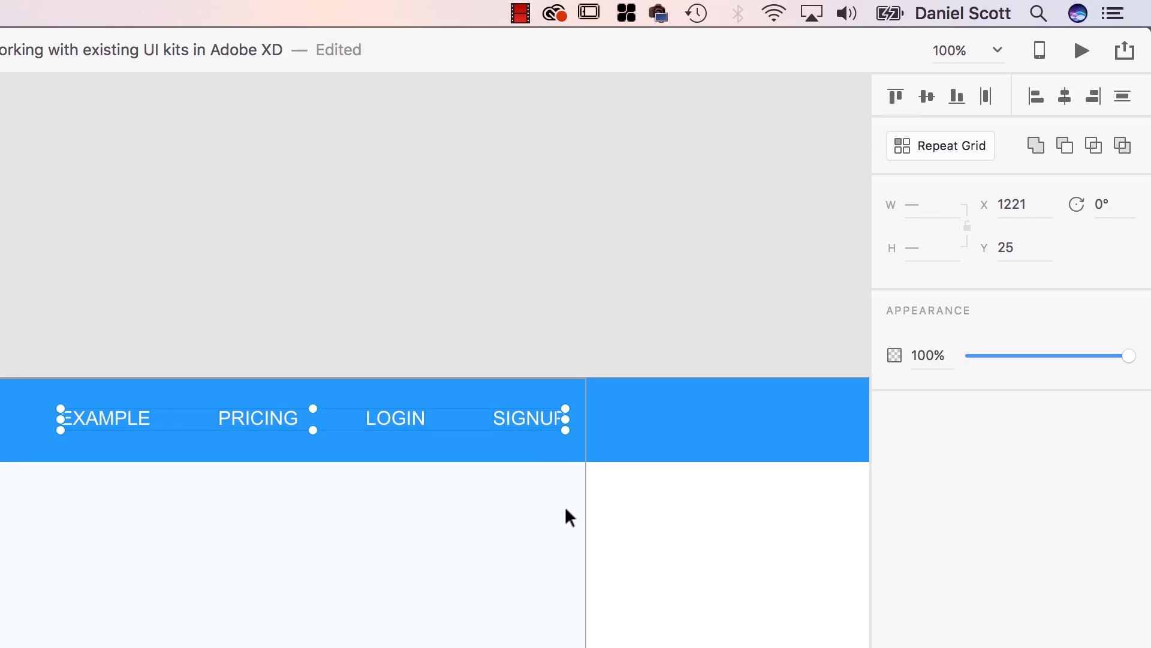
key("Down")
key("Down")
key("Left")
key("Down")
key("Down")
key("Left")
key("Left")
key("Left")
key("Left")
key("Left")
key("Left")
key("Up")
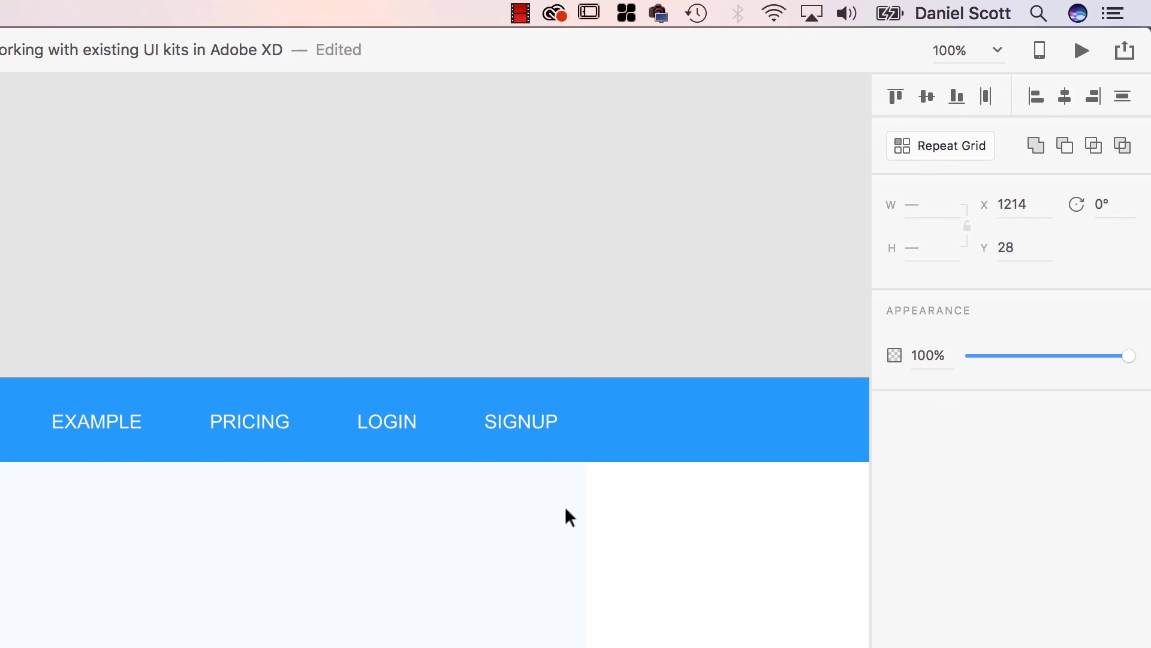
key("Left")
key("Up")
left_click(269, 305)
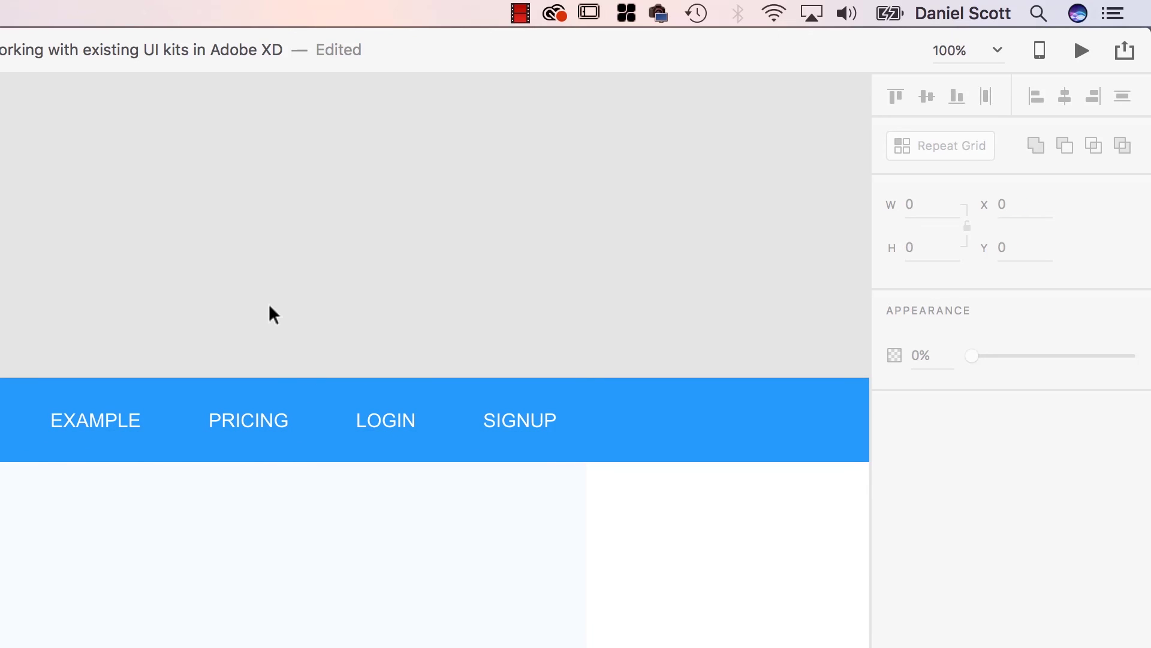